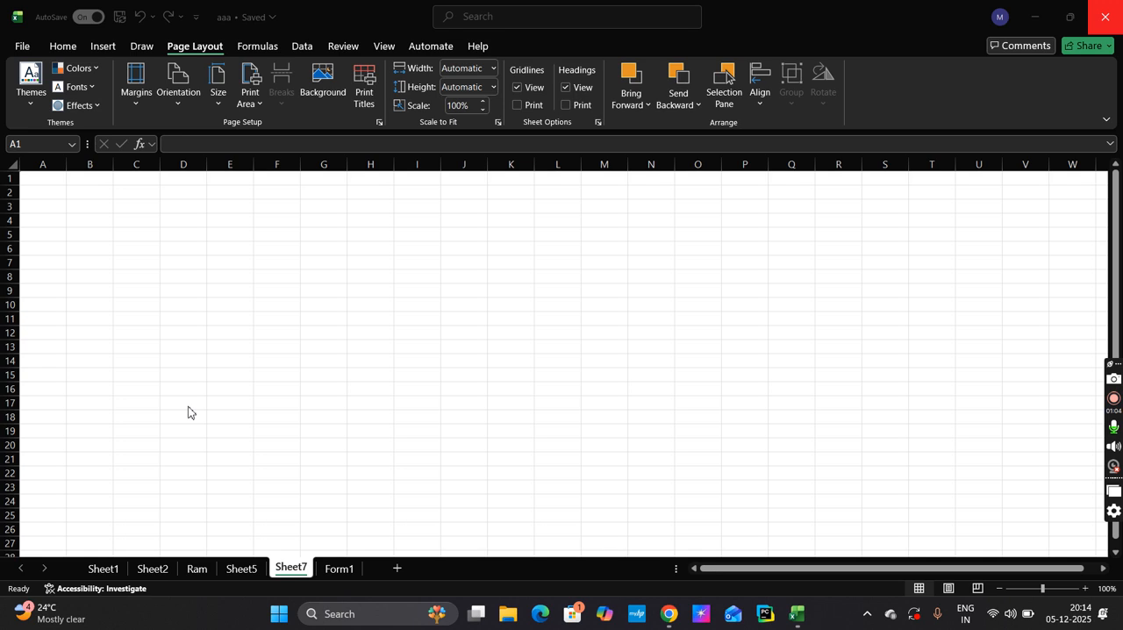
# Select C1:G14 on the Form1 sheet and examine the available themes, theme colors, theme fonts and theme effects
pyautogui.click(328, 570)
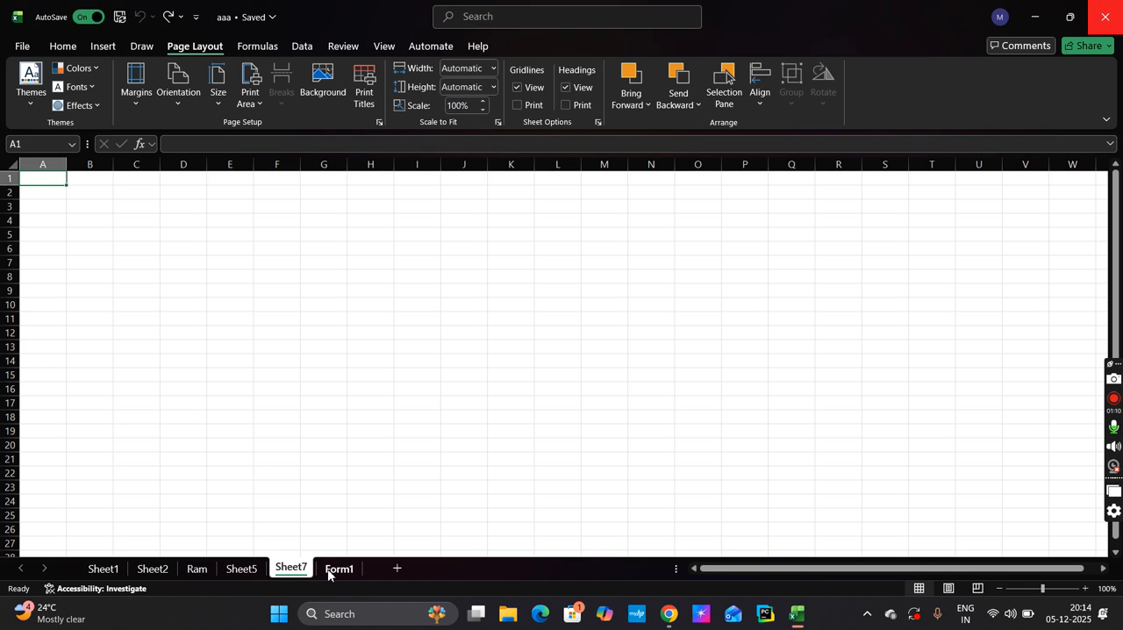
pyautogui.click(328, 573)
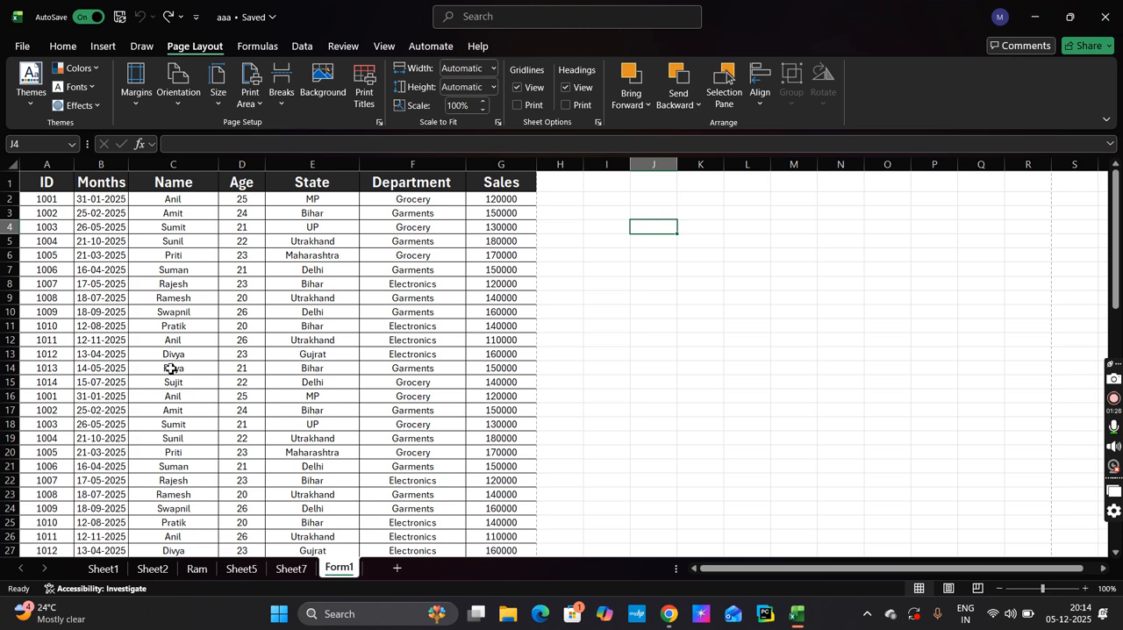
pyautogui.moveTo(161, 368); pyautogui.dragTo(495, 181)
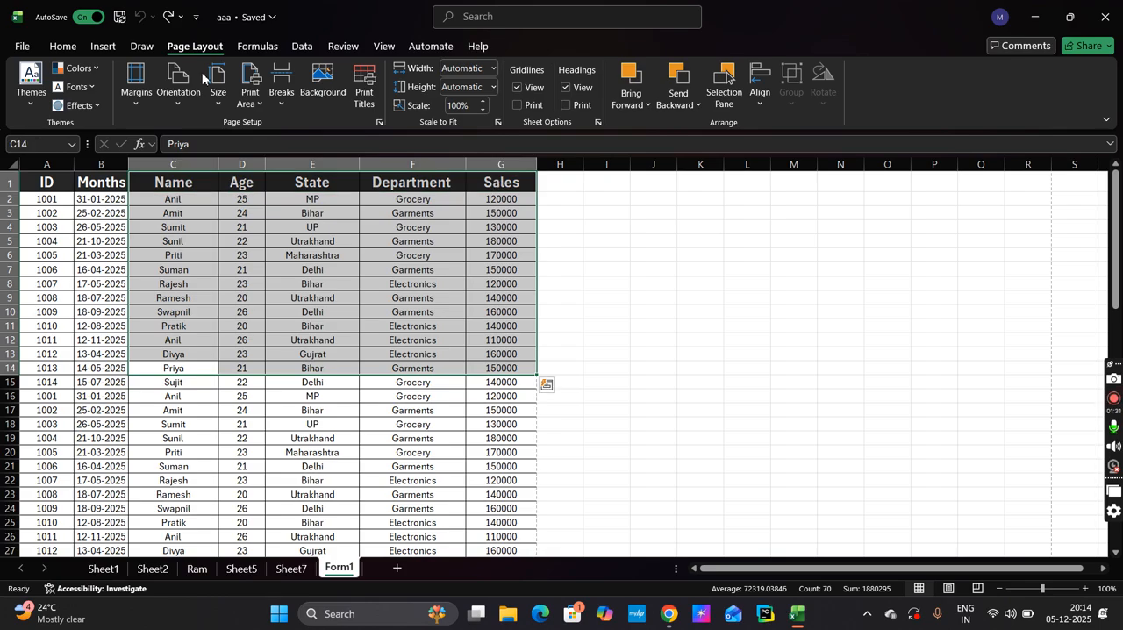
pyautogui.click(27, 104)
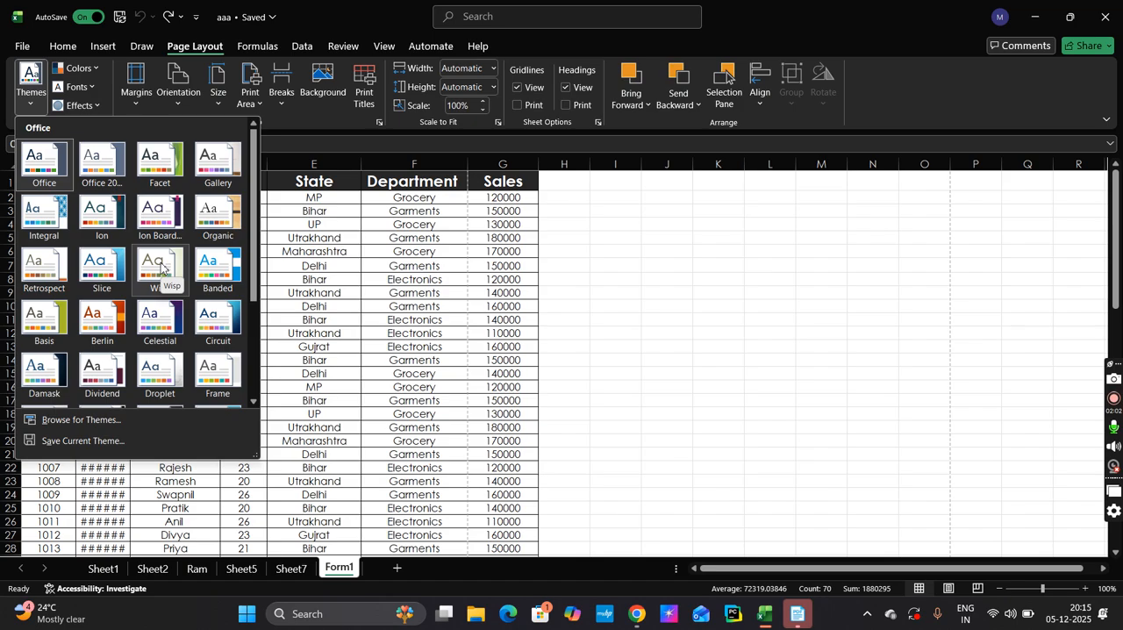
pyautogui.click(92, 66)
pyautogui.click(93, 66)
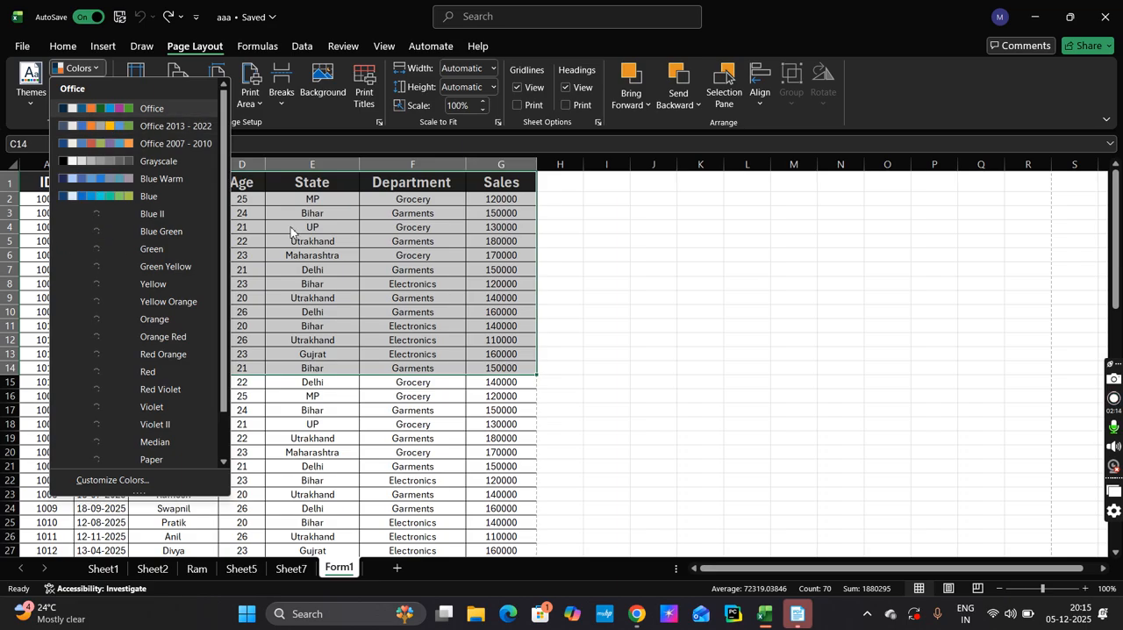
pyautogui.click(622, 290)
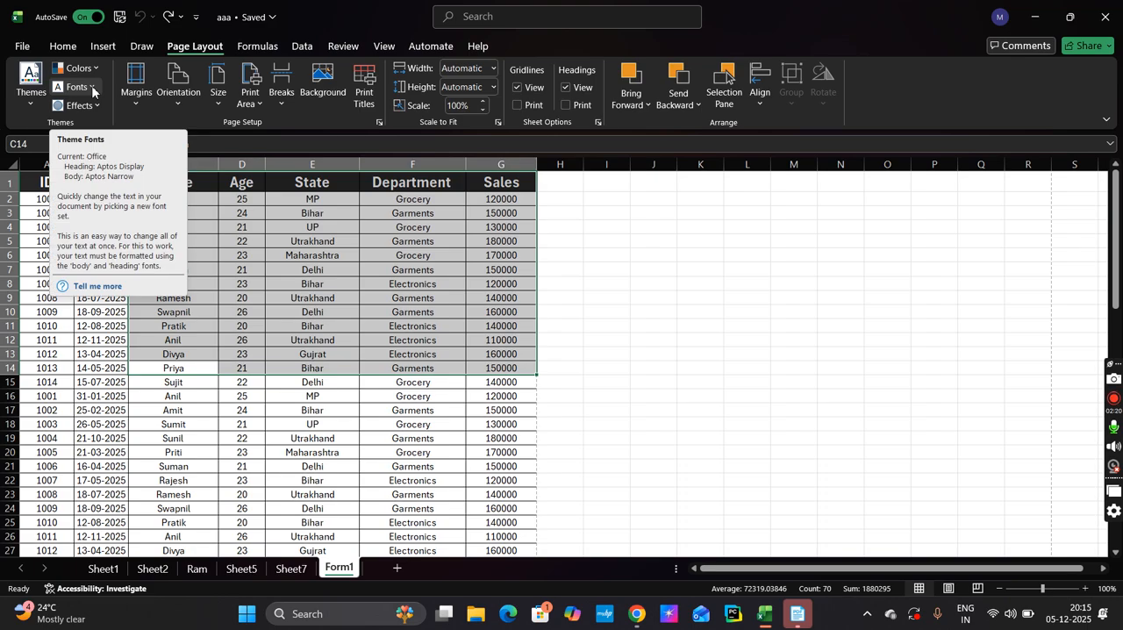
pyautogui.click(92, 88)
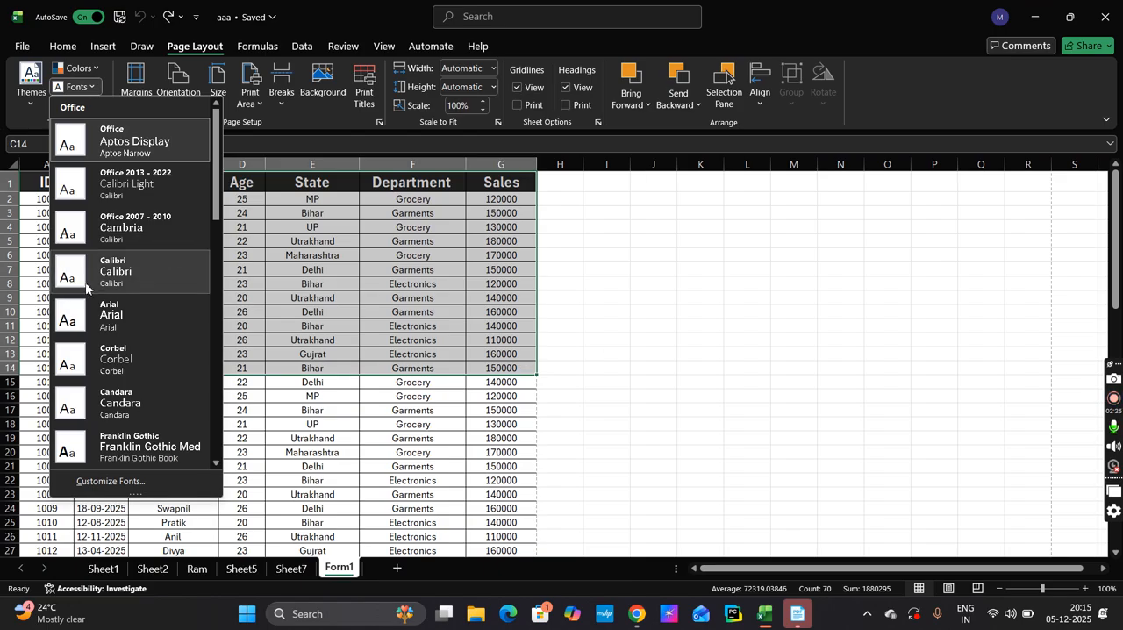
pyautogui.click(743, 292)
pyautogui.click(101, 105)
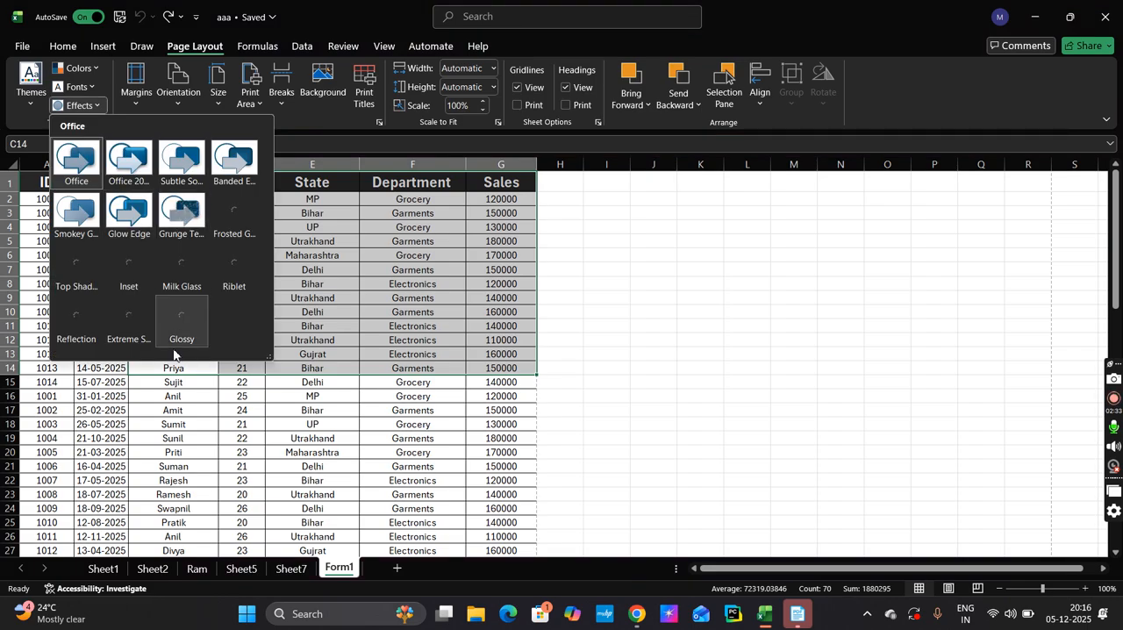
pyautogui.click(628, 378)
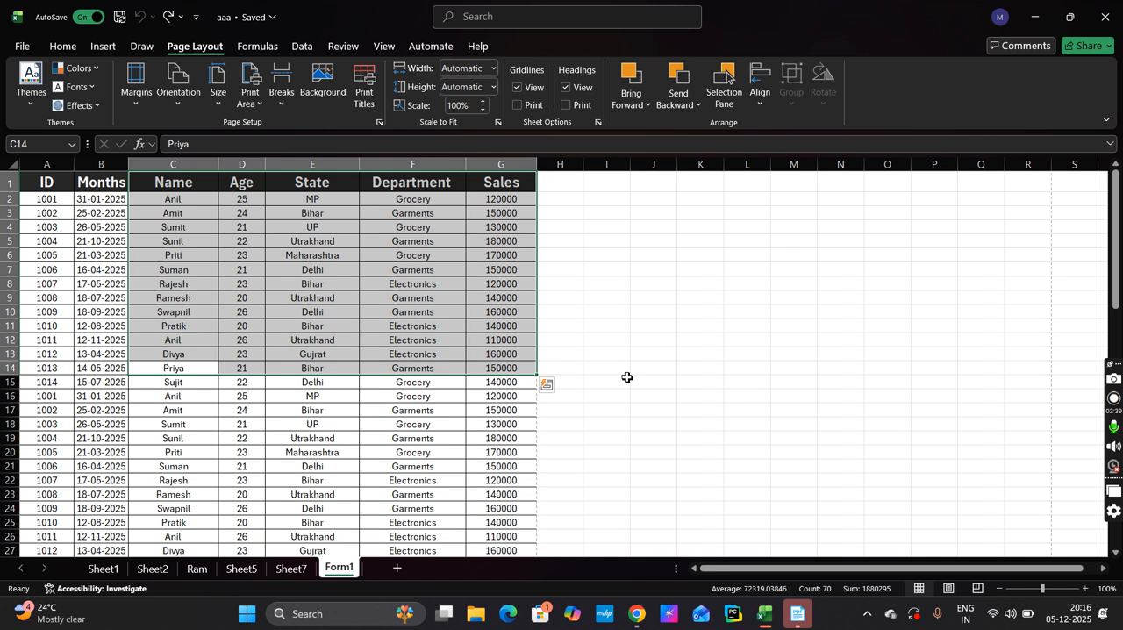
pyautogui.click(357, 246)
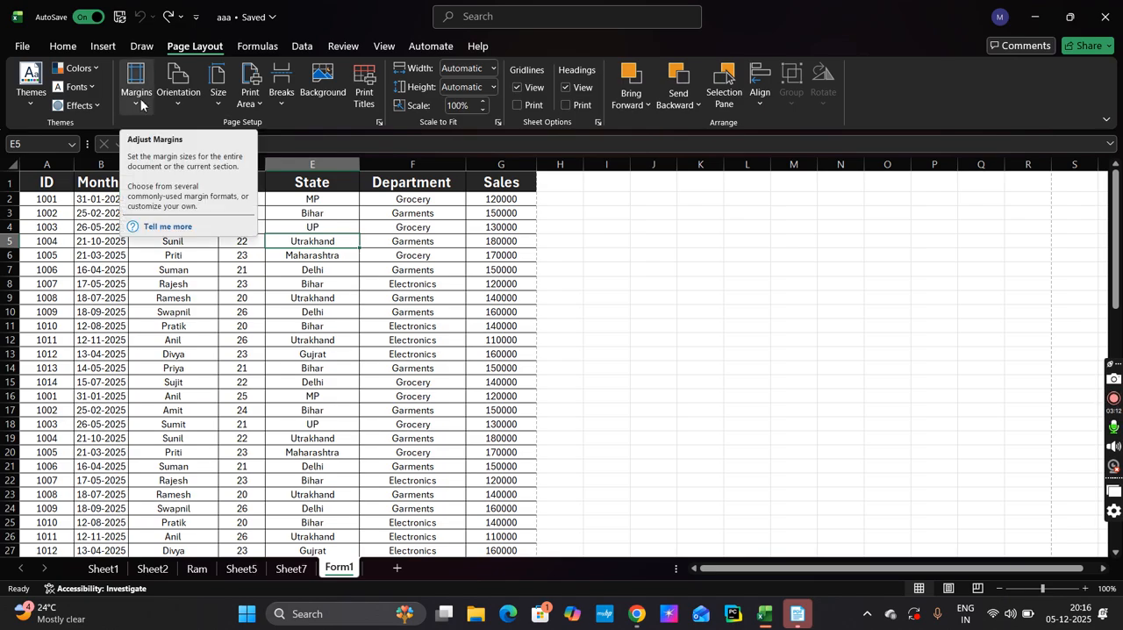
# Show Sheet7 in Page Layout view and examine its printable page area, header and footer
pyautogui.click(292, 570)
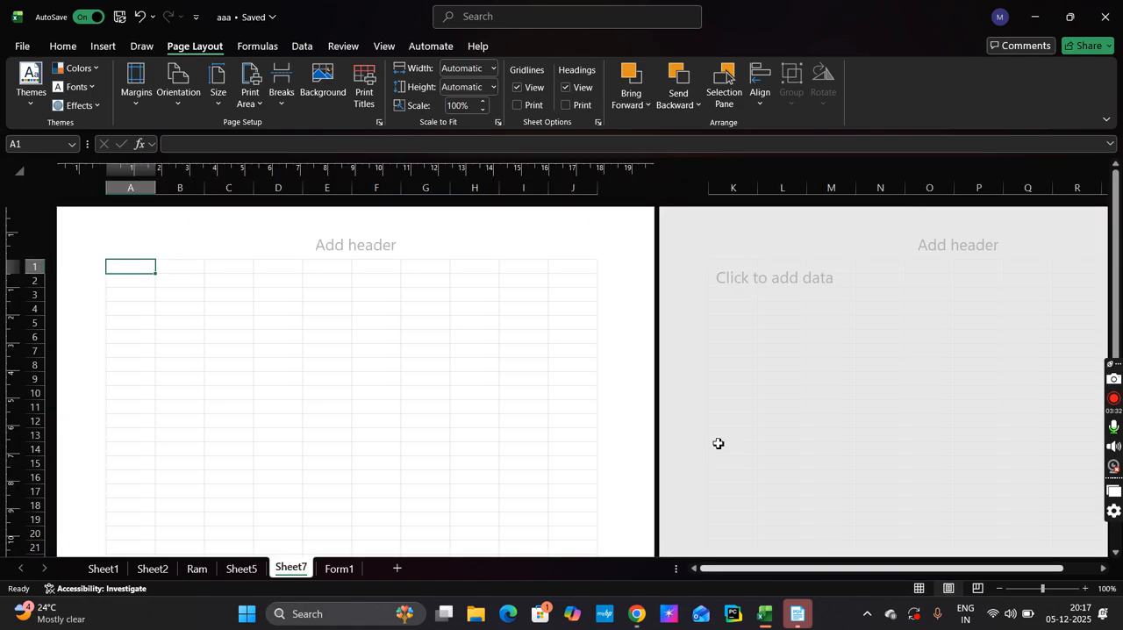
pyautogui.scroll(-15, 485, 463)
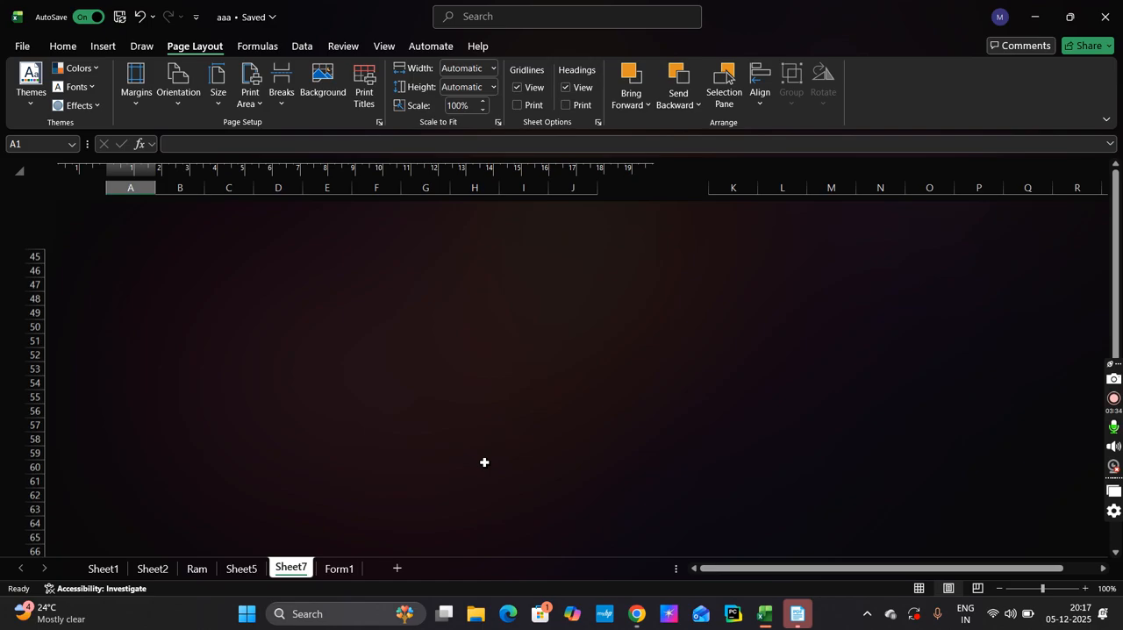
pyautogui.scroll(5, 484, 463)
pyautogui.scroll(10, 484, 462)
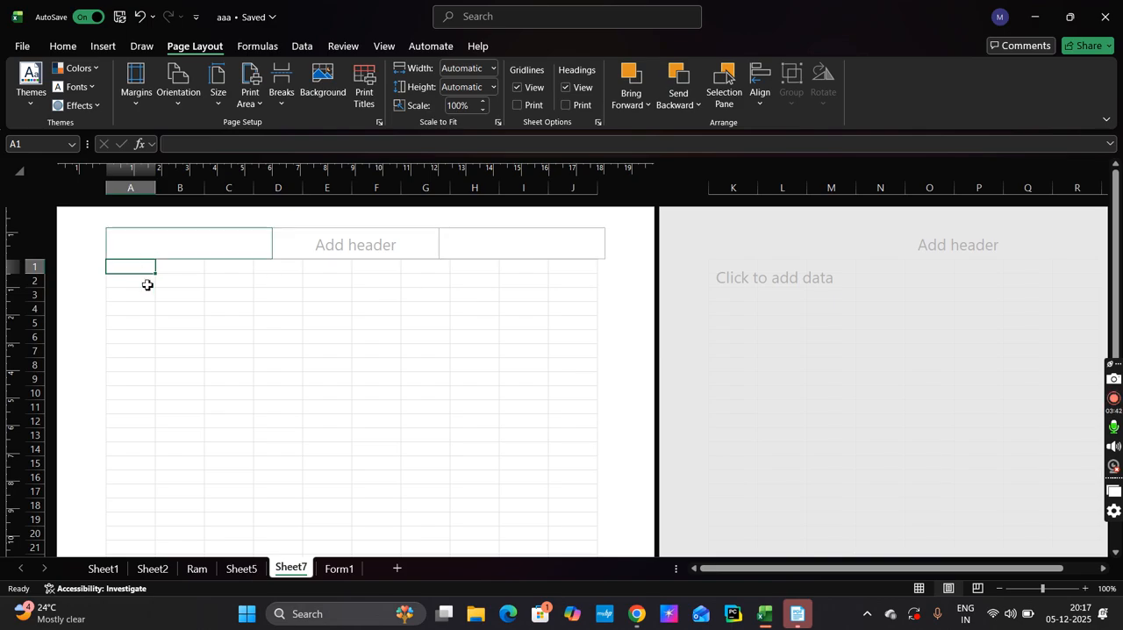
pyautogui.moveTo(130, 269); pyautogui.dragTo(574, 459)
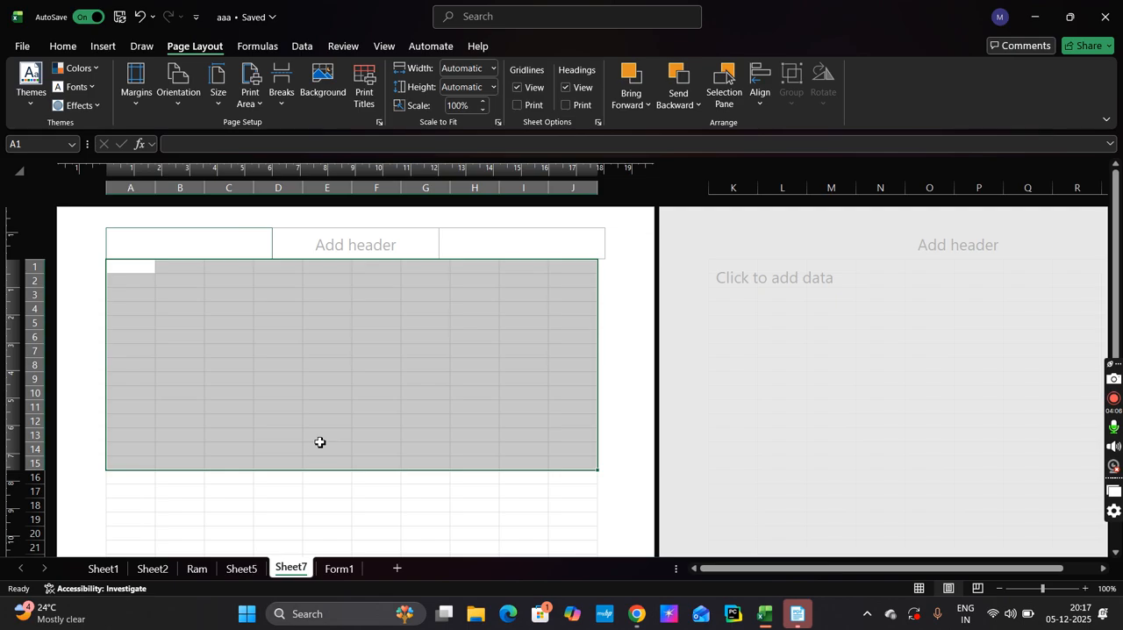
pyautogui.scroll(-2, 320, 446)
pyautogui.scroll(-5, 320, 446)
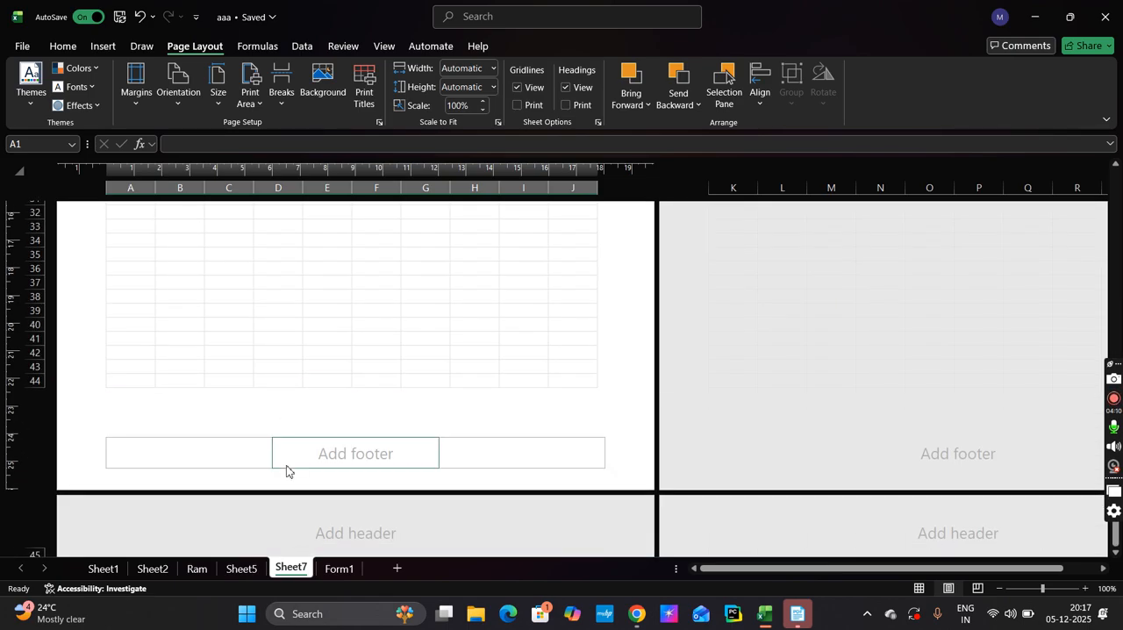
pyautogui.scroll(7, 286, 471)
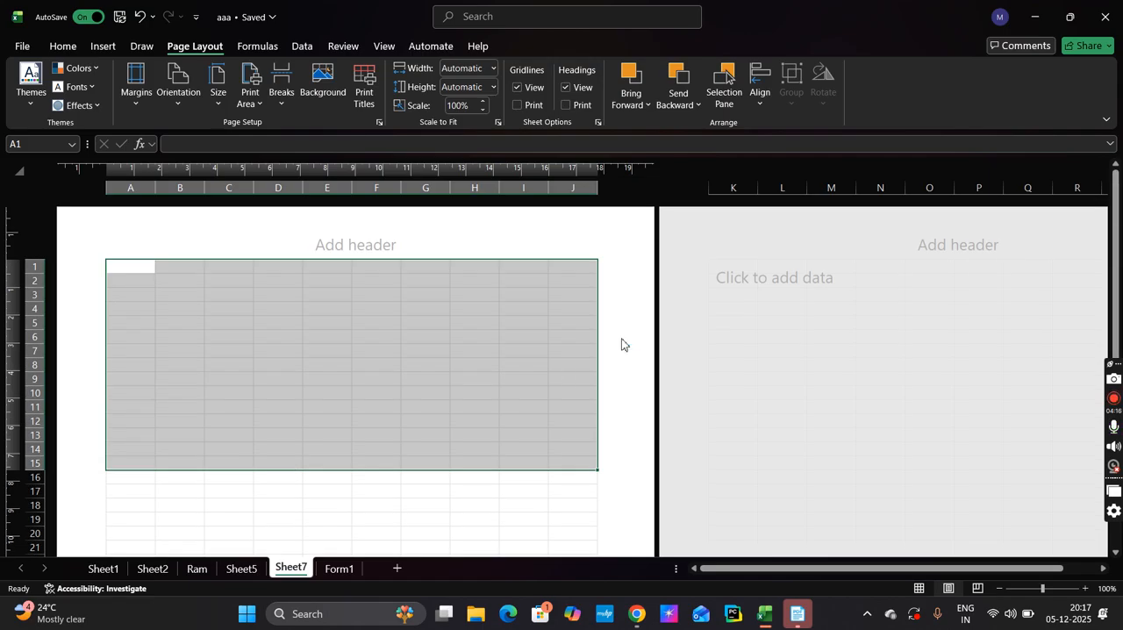
pyautogui.click(477, 343)
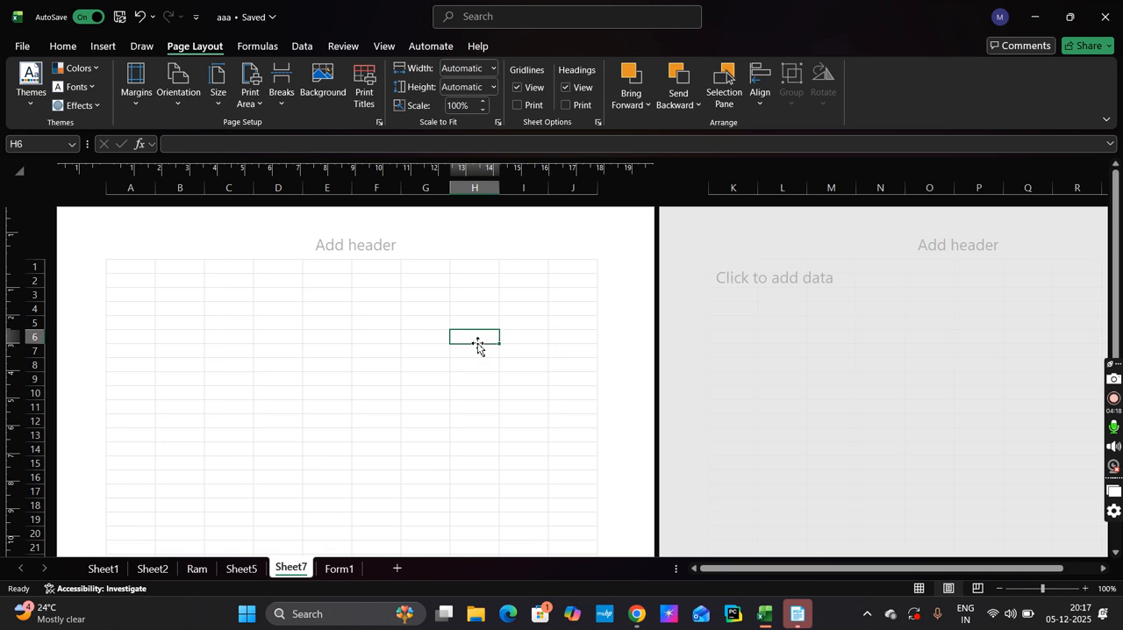
# Apply the Narrow margins preset to Sheet7 and view its custom margin settings
pyautogui.click(137, 95)
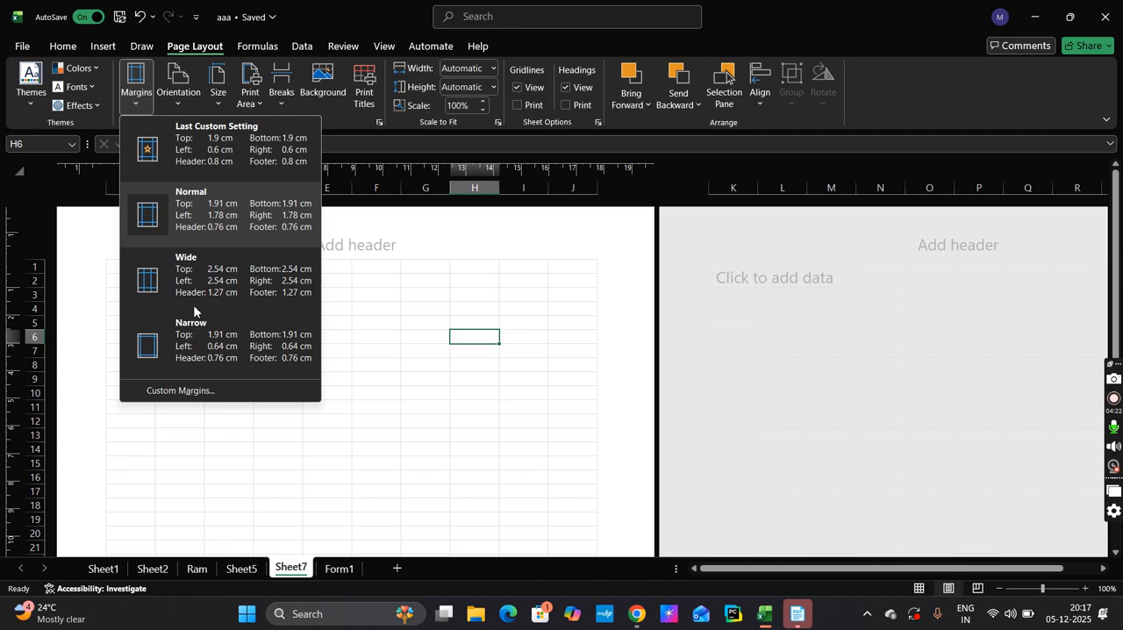
pyautogui.click(192, 341)
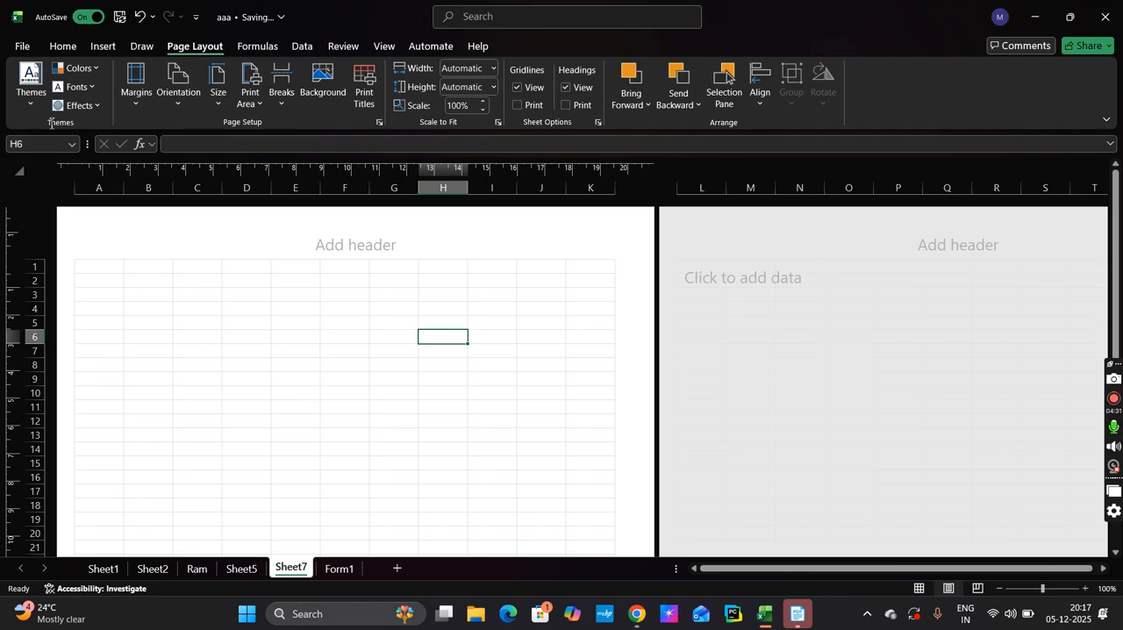
pyautogui.click(134, 96)
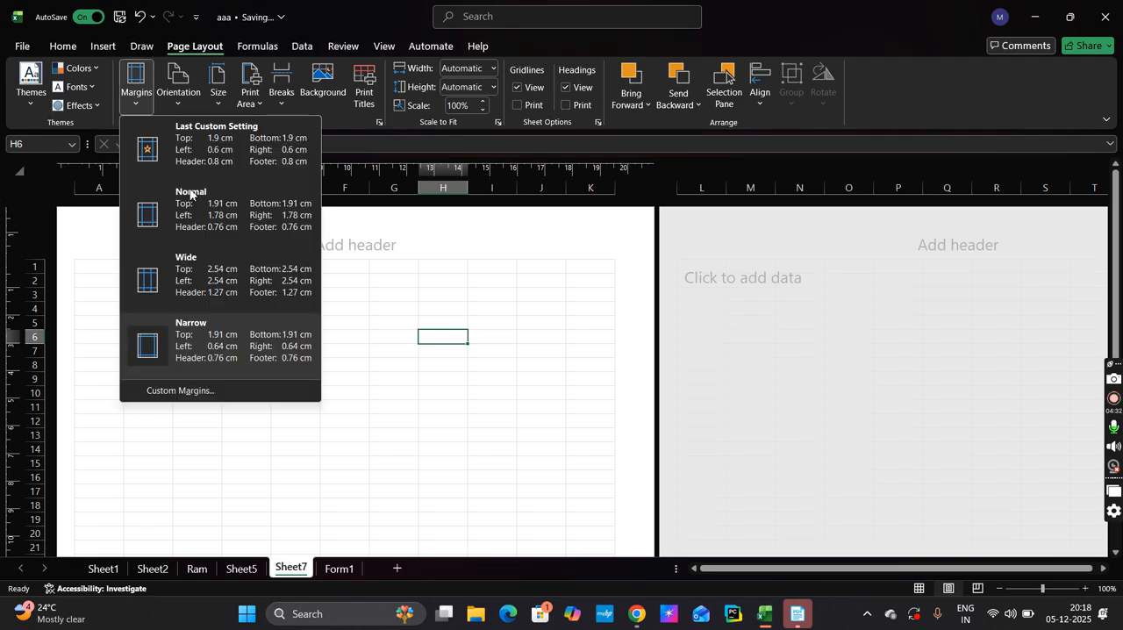
pyautogui.click(191, 392)
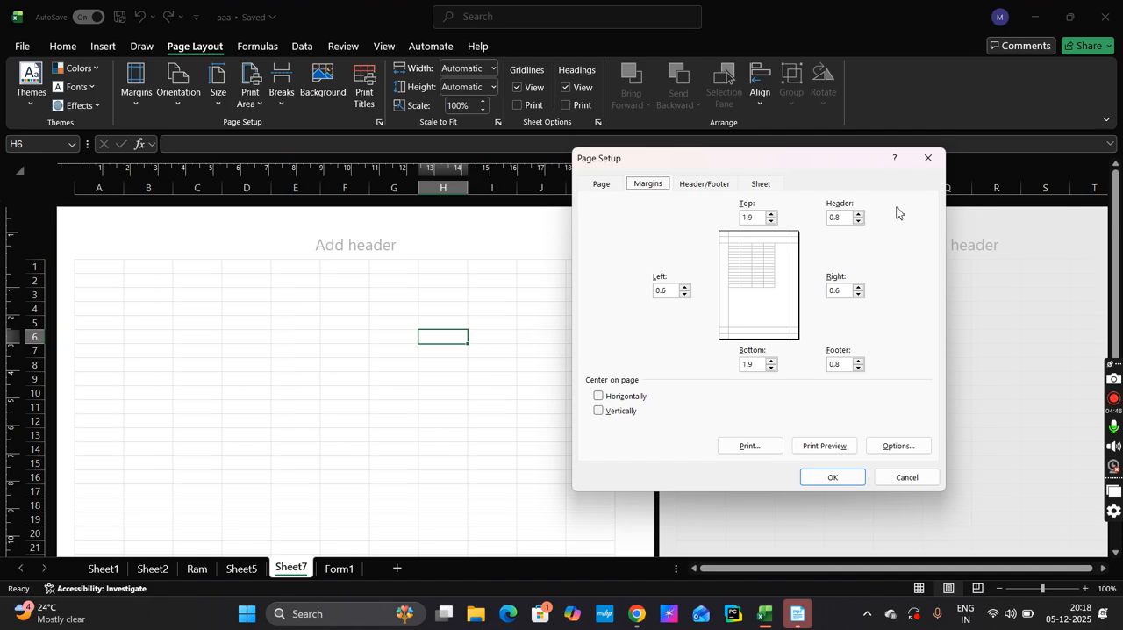
pyautogui.click(928, 159)
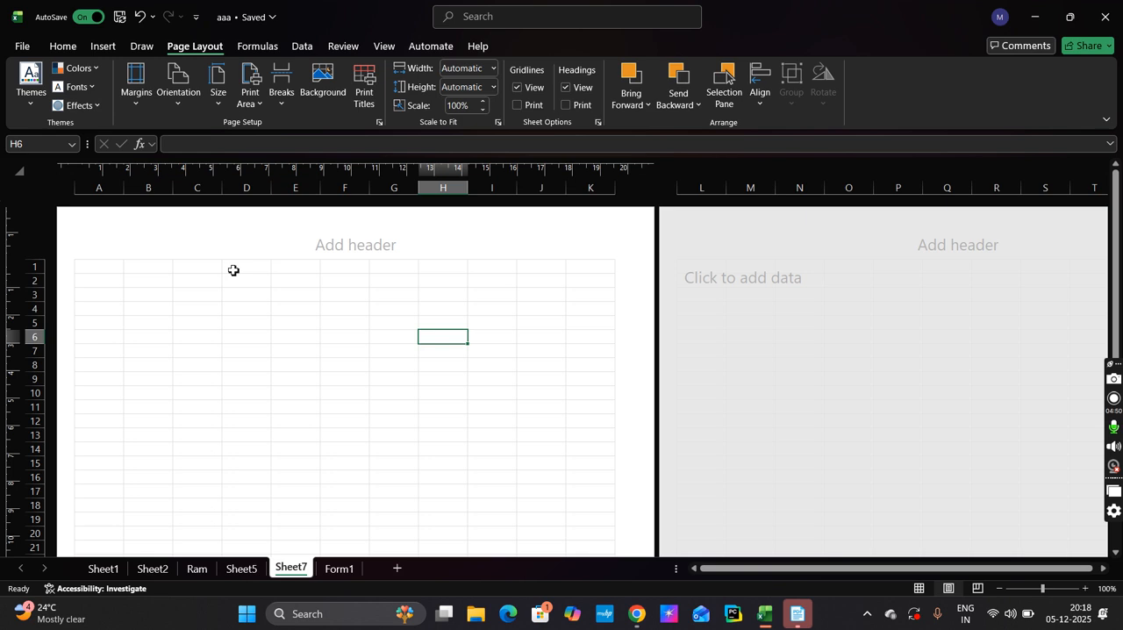
# Set Sheet7's page margins to the Normal preset and return the sheet to Normal view
pyautogui.click(145, 111)
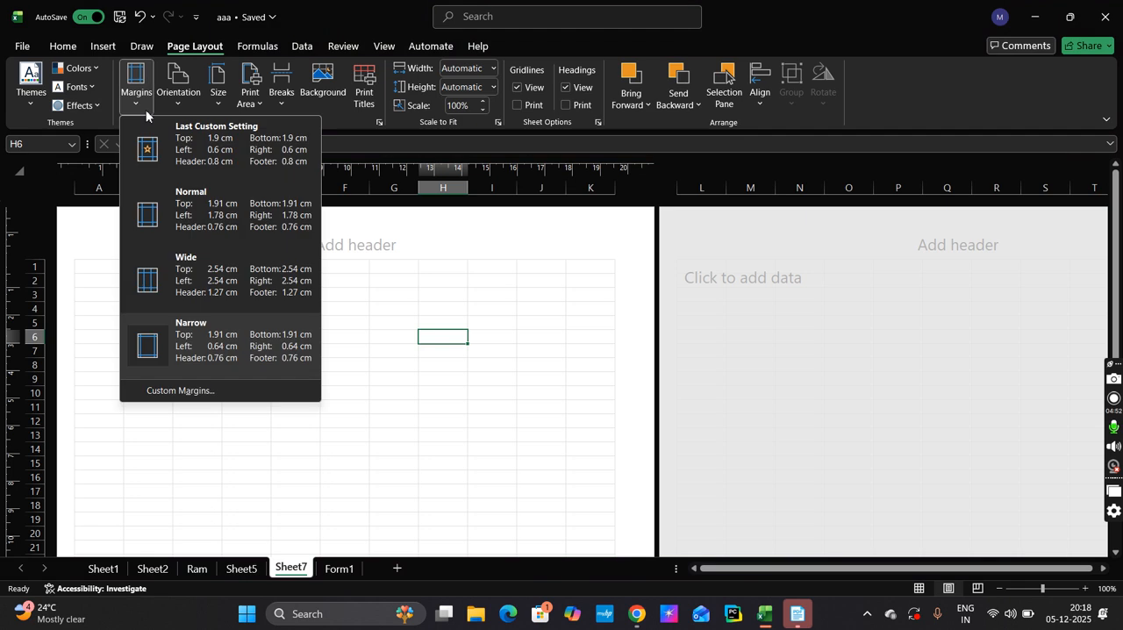
pyautogui.click(186, 218)
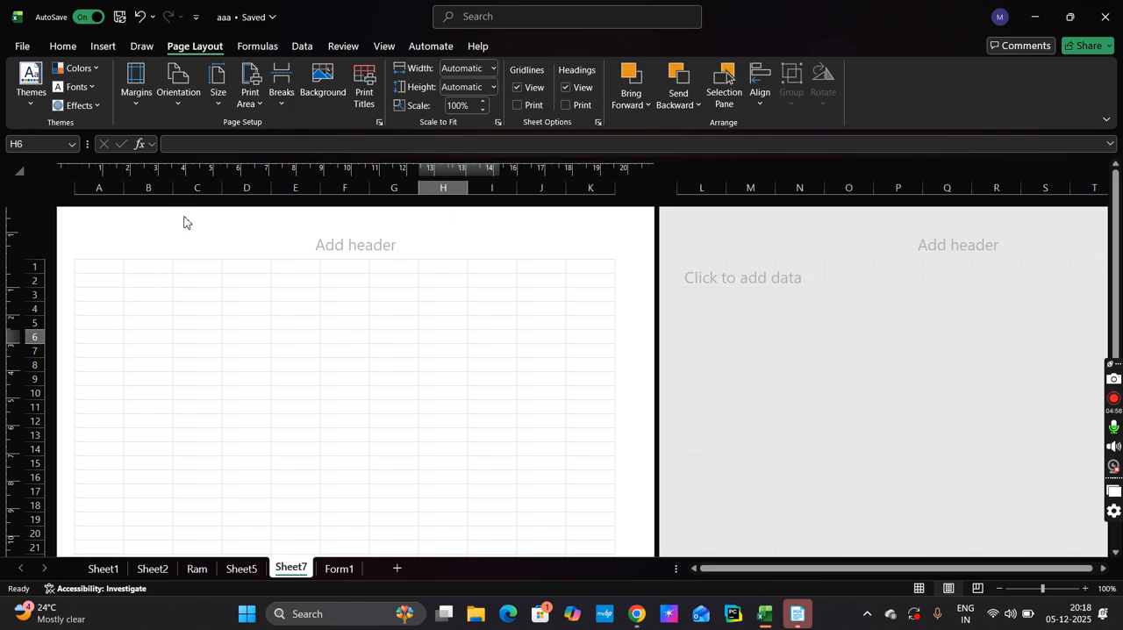
pyautogui.click(177, 104)
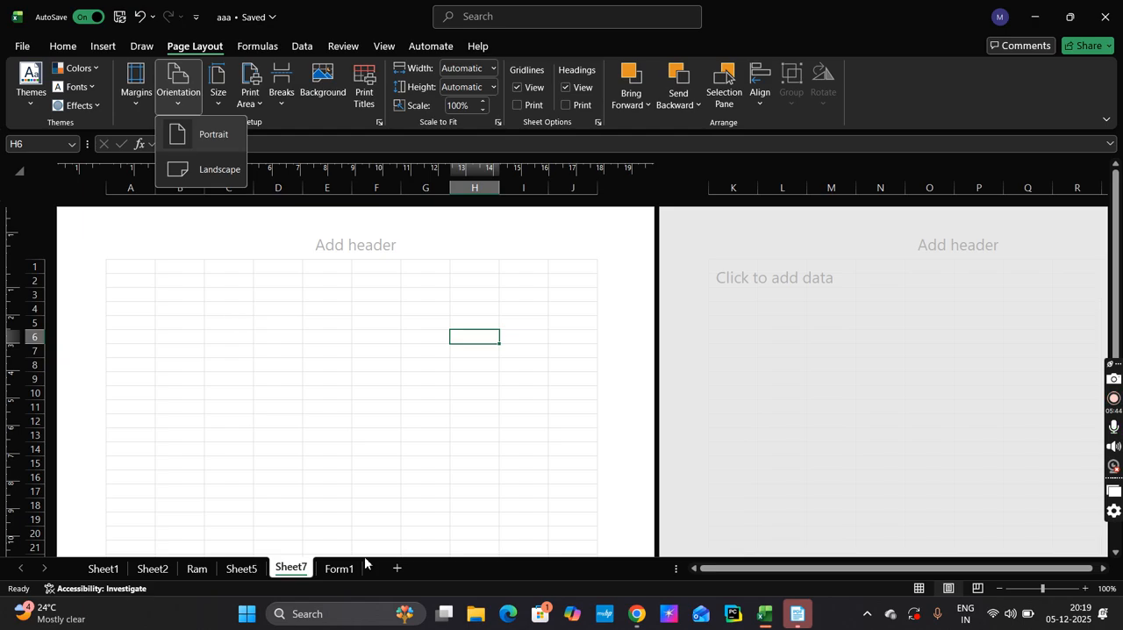
pyautogui.click(919, 588)
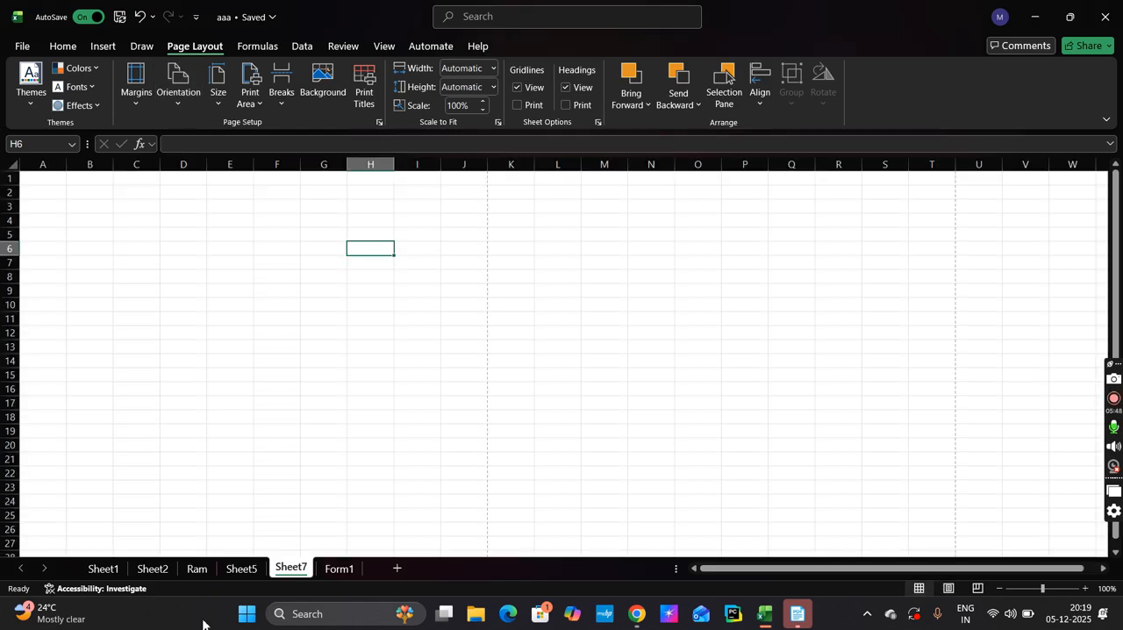
# Open the print preview for the Form1 sheet and set it to print the active sheets
pyautogui.click(337, 572)
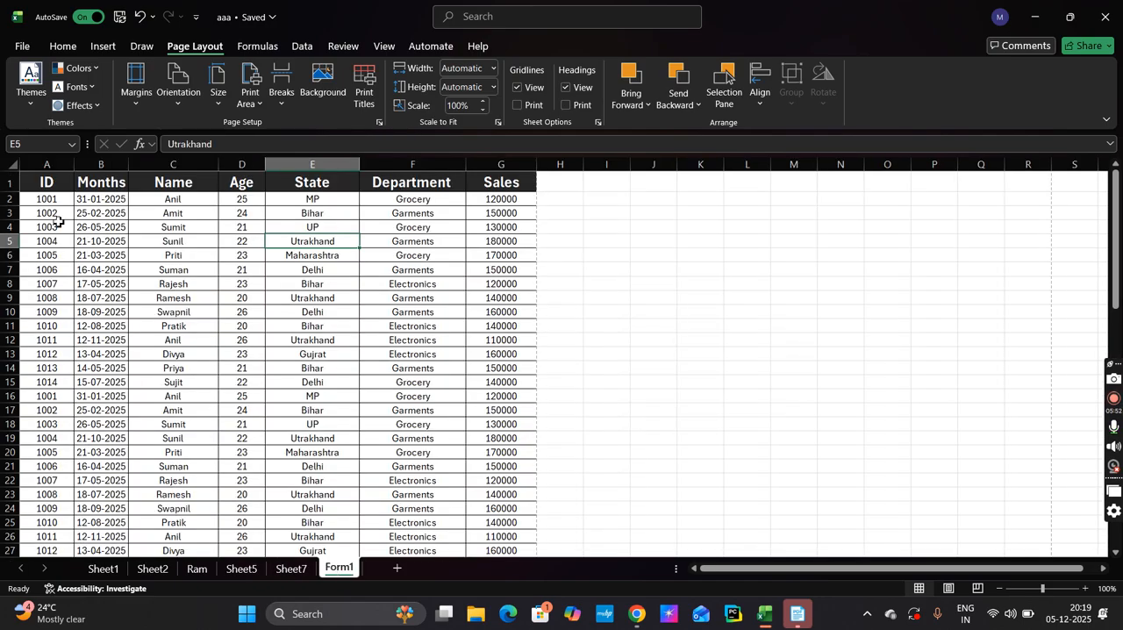
pyautogui.hotkey('ctrl', 'p')
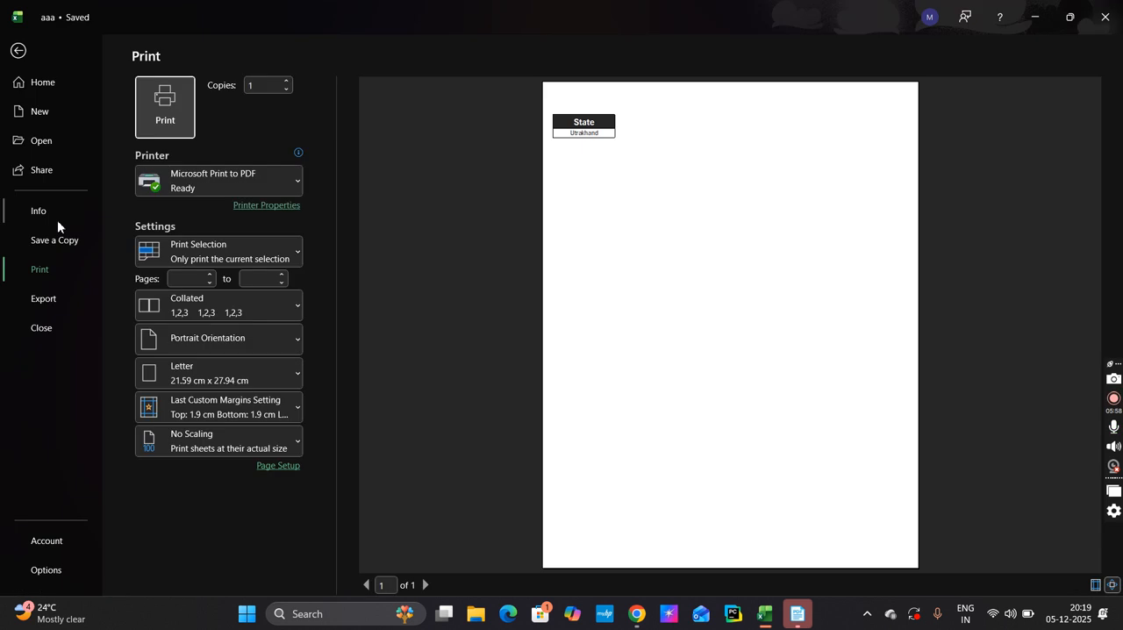
pyautogui.click(151, 129)
pyautogui.click(204, 254)
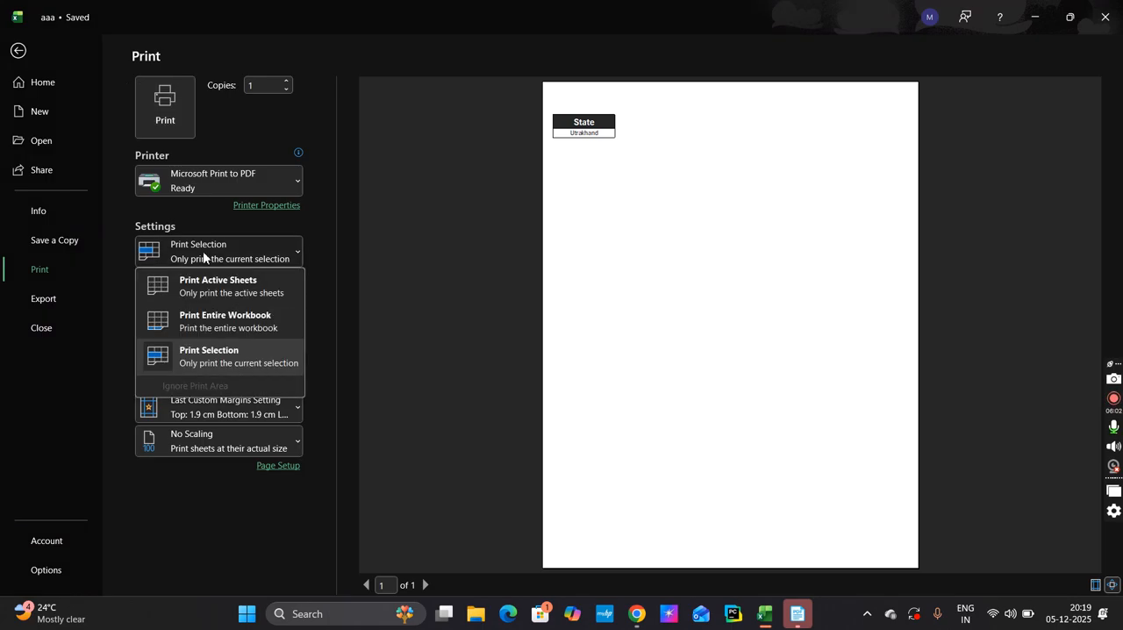
pyautogui.click(207, 295)
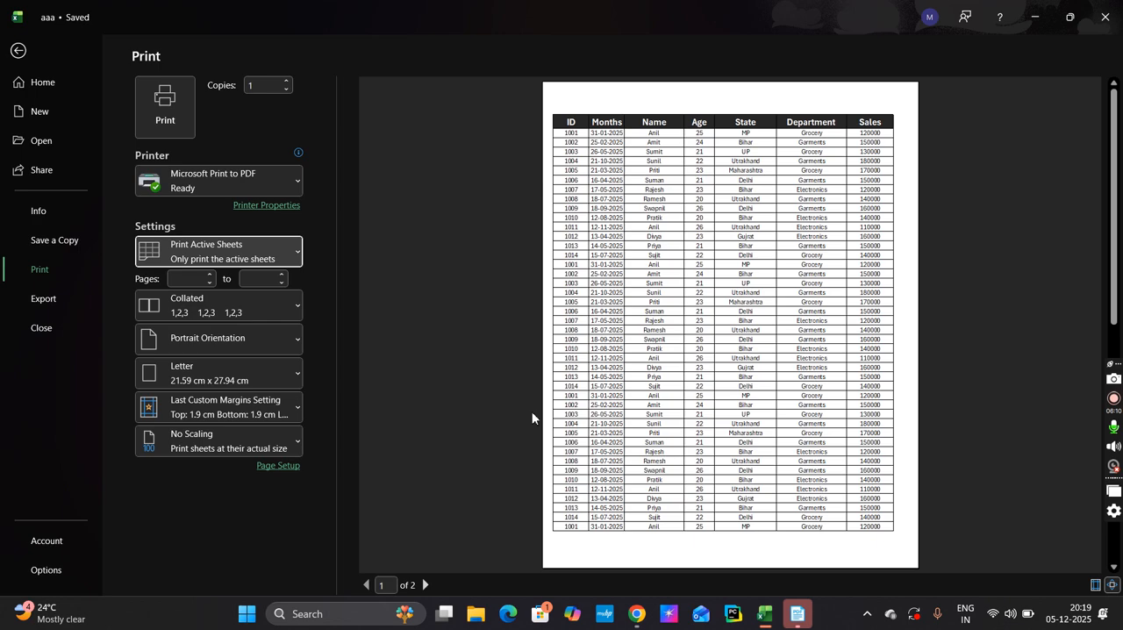
# Set Form1's print orientation to landscape and return to the worksheet
pyautogui.click(298, 339)
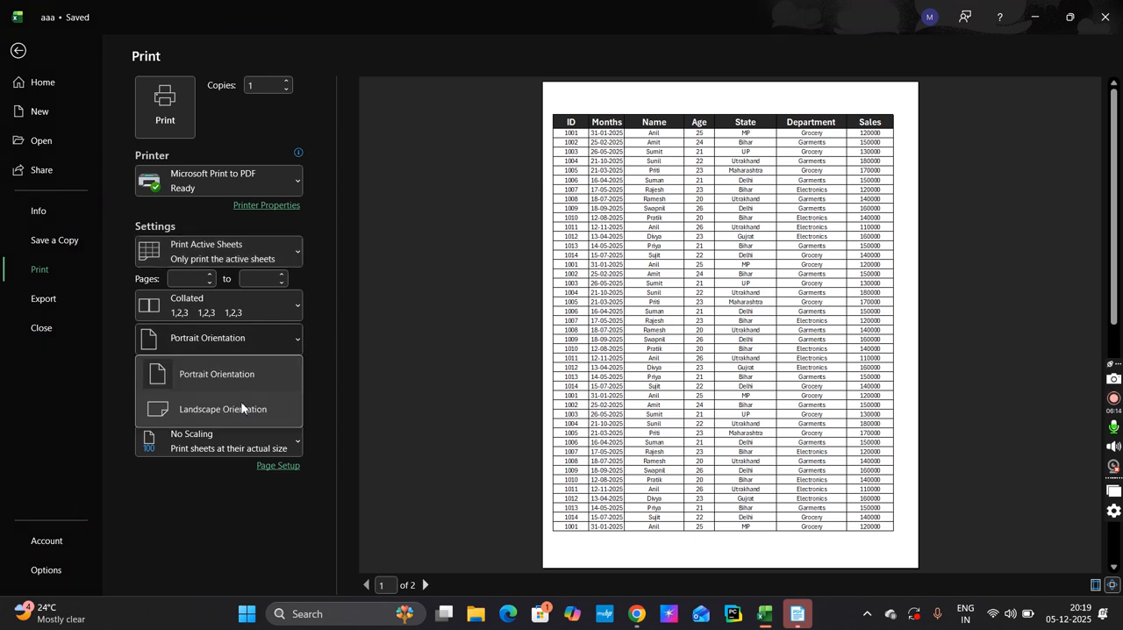
pyautogui.click(237, 408)
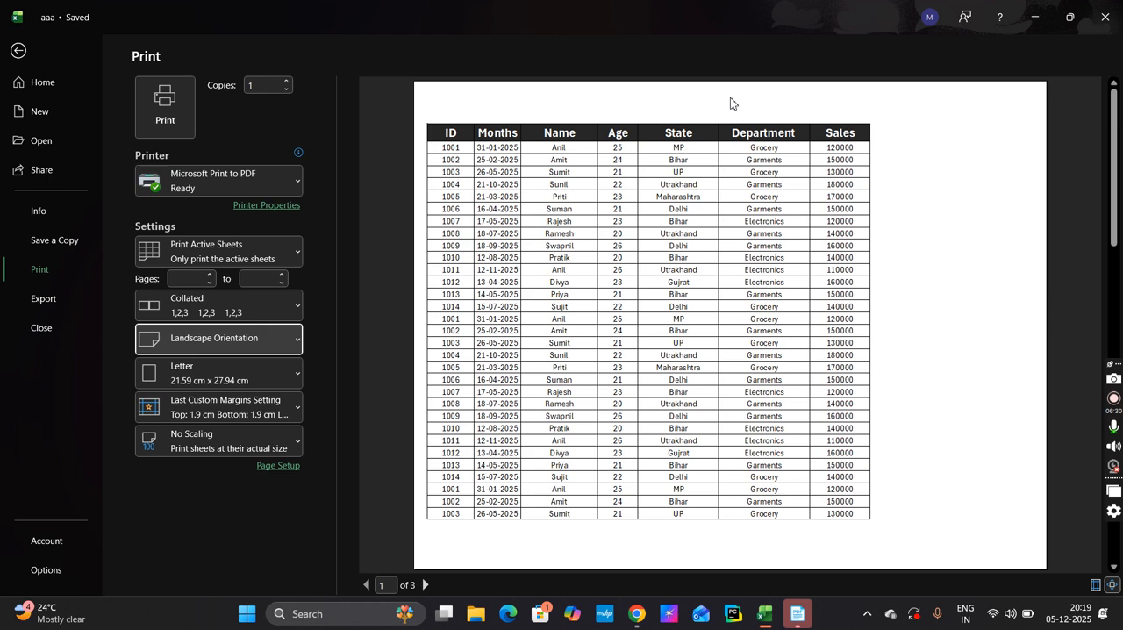
pyautogui.click(14, 50)
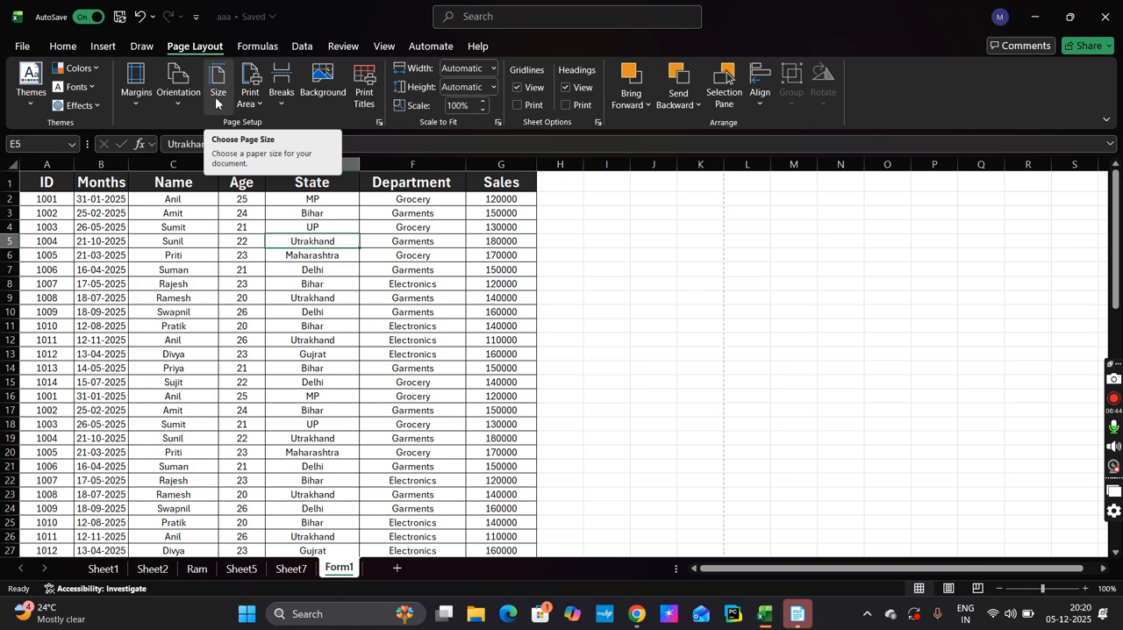
pyautogui.click(216, 92)
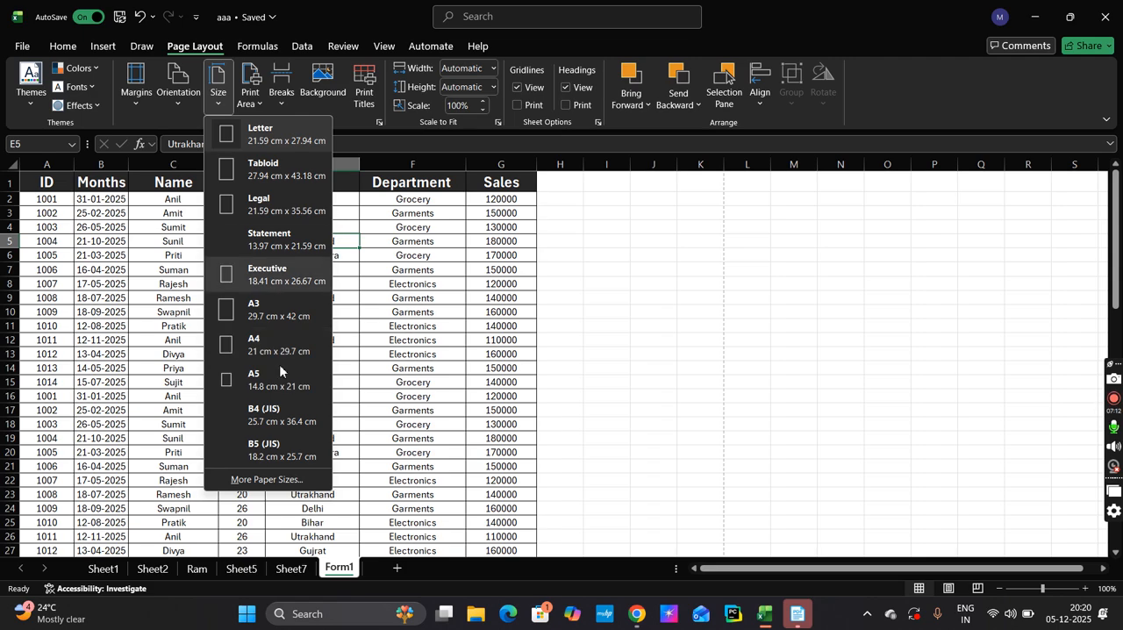
pyautogui.click(344, 130)
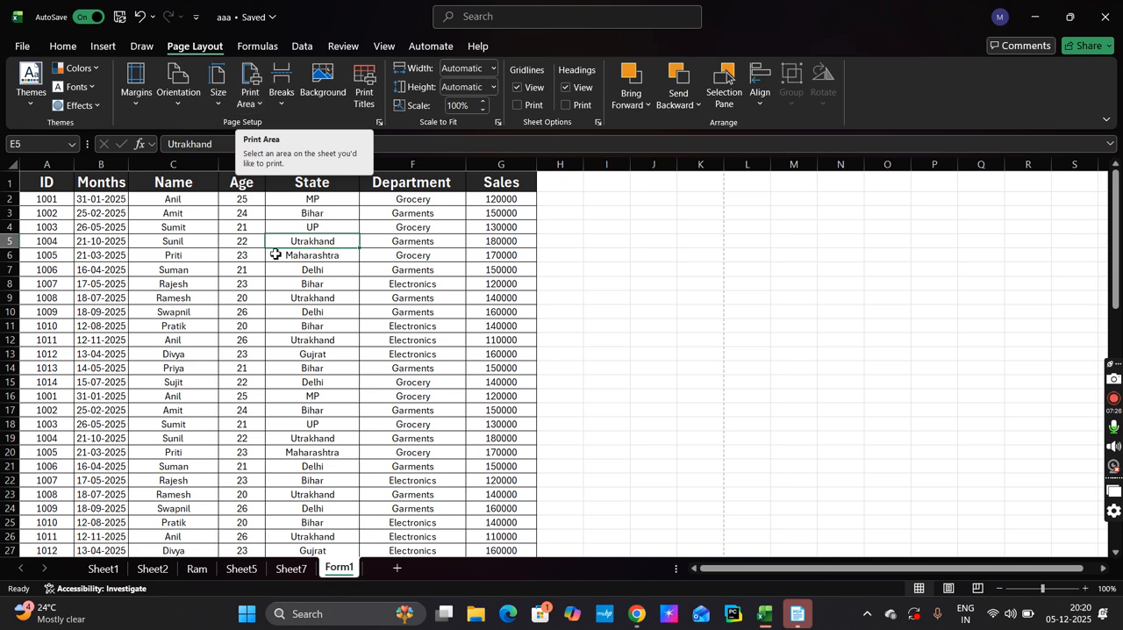
# Set Form1's print orientation to portrait in the print preview and return to the worksheet
pyautogui.click(591, 344)
pyautogui.hotkey('ctrl', 'p')
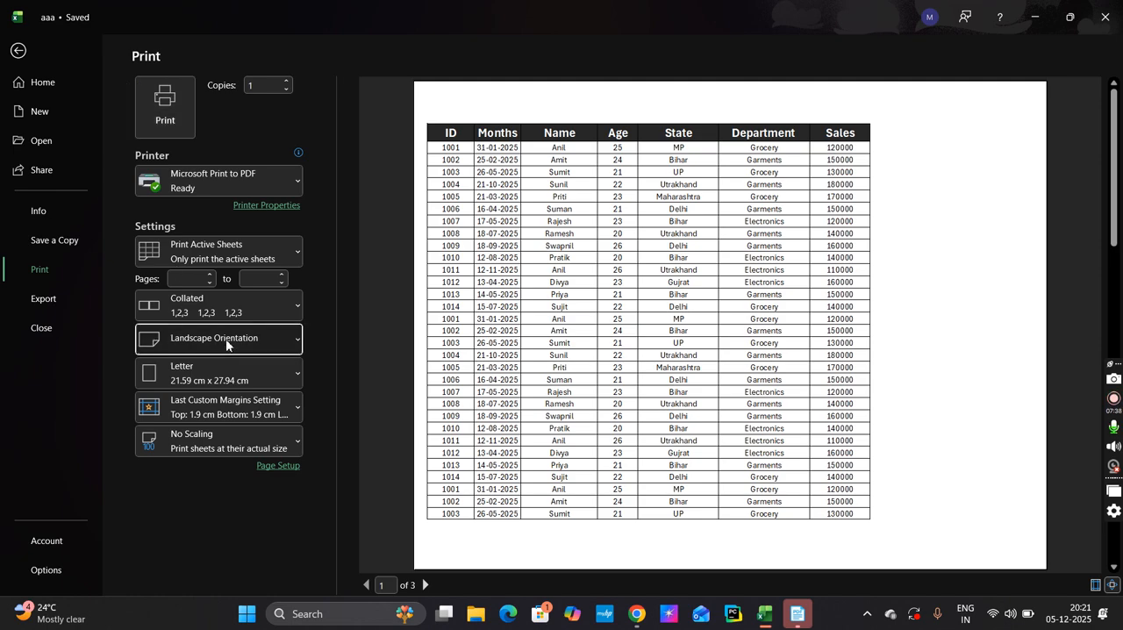
pyautogui.click(225, 343)
pyautogui.click(226, 371)
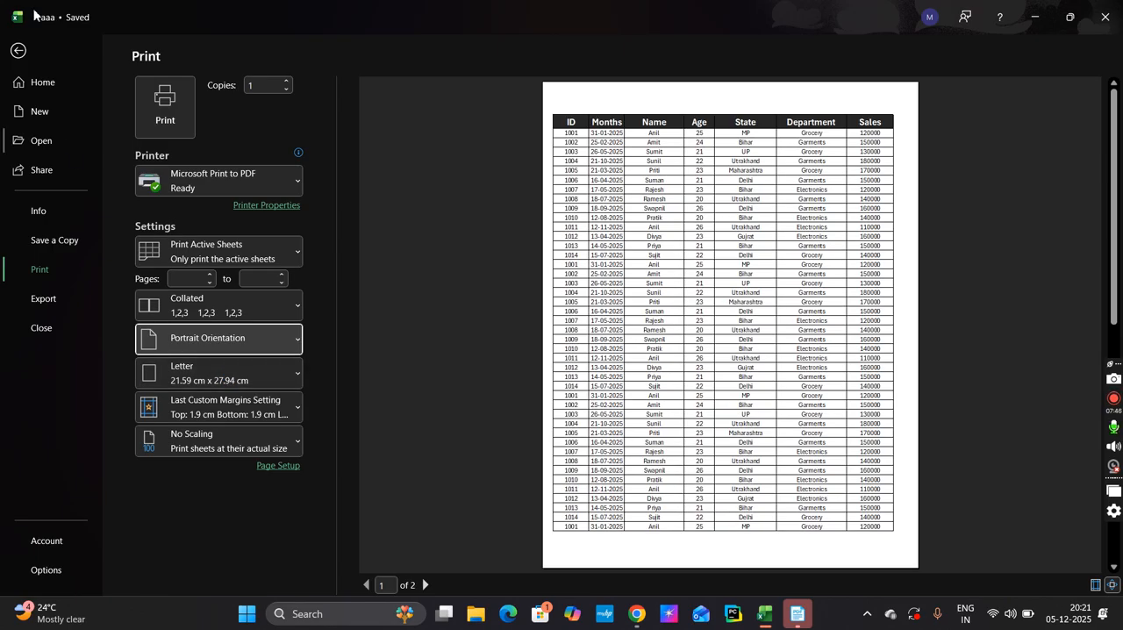
pyautogui.click(20, 53)
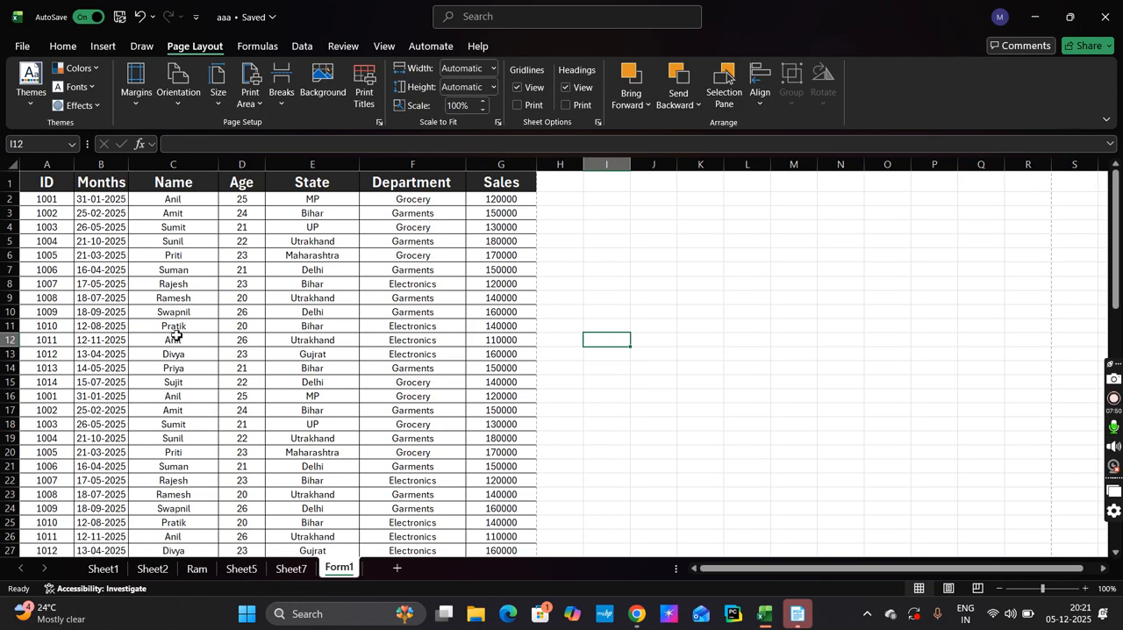
# Set the range C3:E11 as Form1's print area, check it in the print preview and return to the worksheet
pyautogui.moveTo(170, 331); pyautogui.dragTo(352, 217)
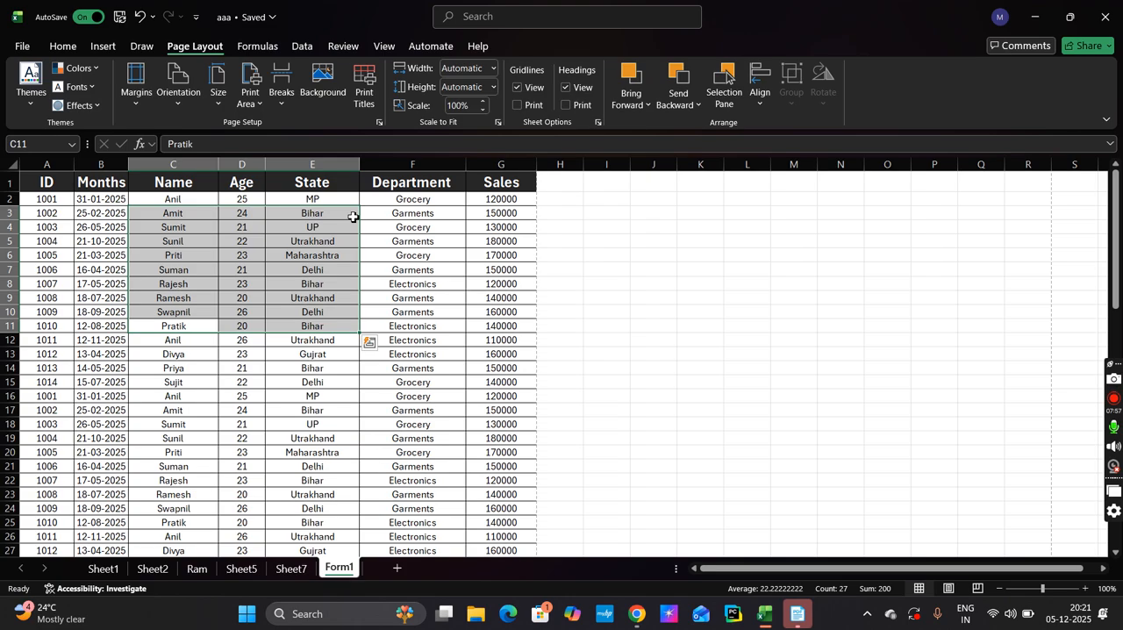
pyautogui.click(260, 106)
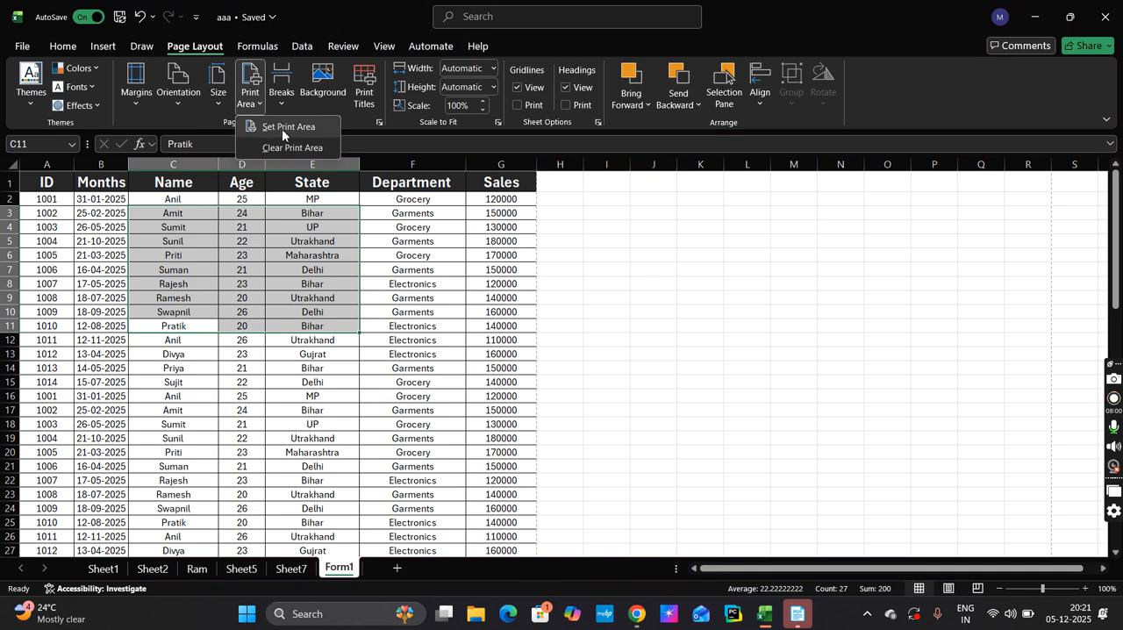
pyautogui.click(282, 129)
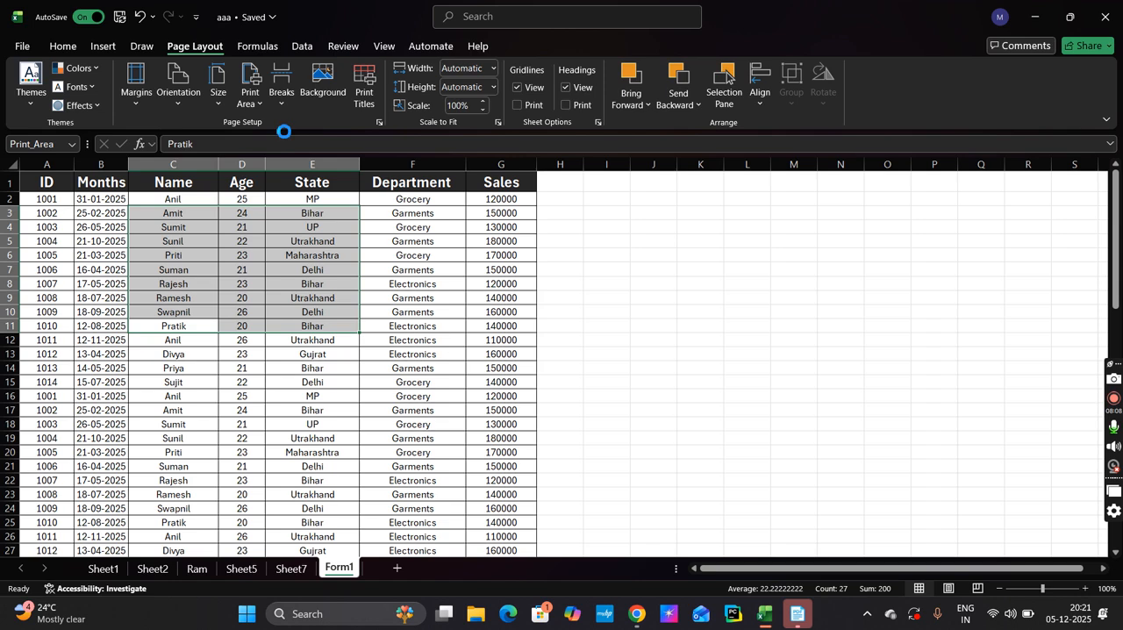
pyautogui.hotkey('ctrl', 'p')
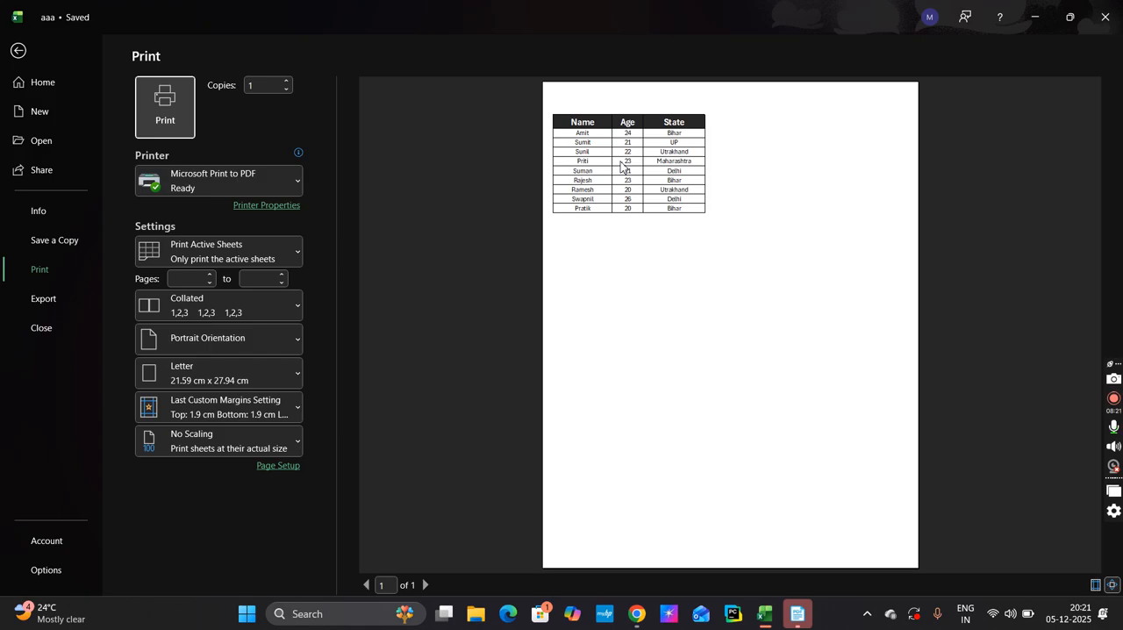
pyautogui.click(14, 51)
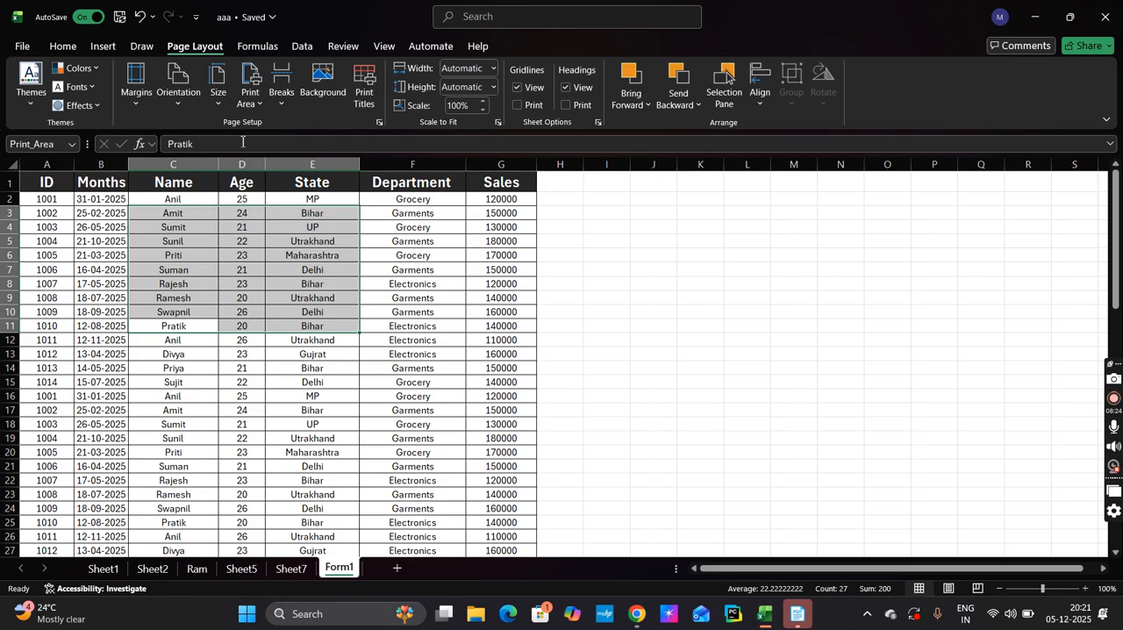
# Clear Form1's print area and deselect the range
pyautogui.click(251, 95)
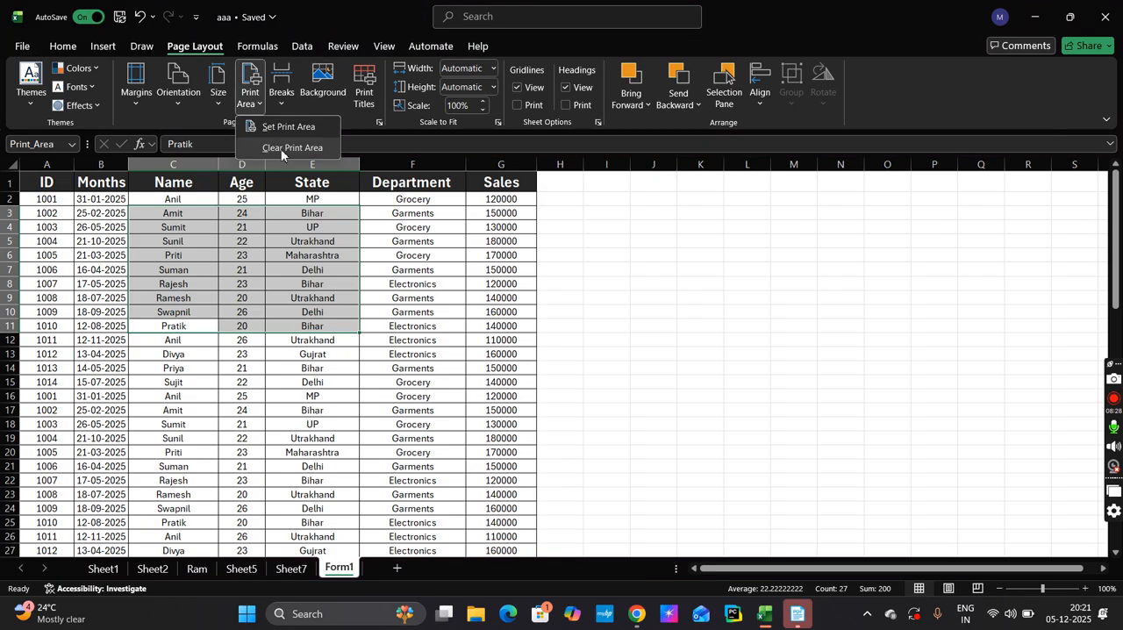
pyautogui.click(282, 151)
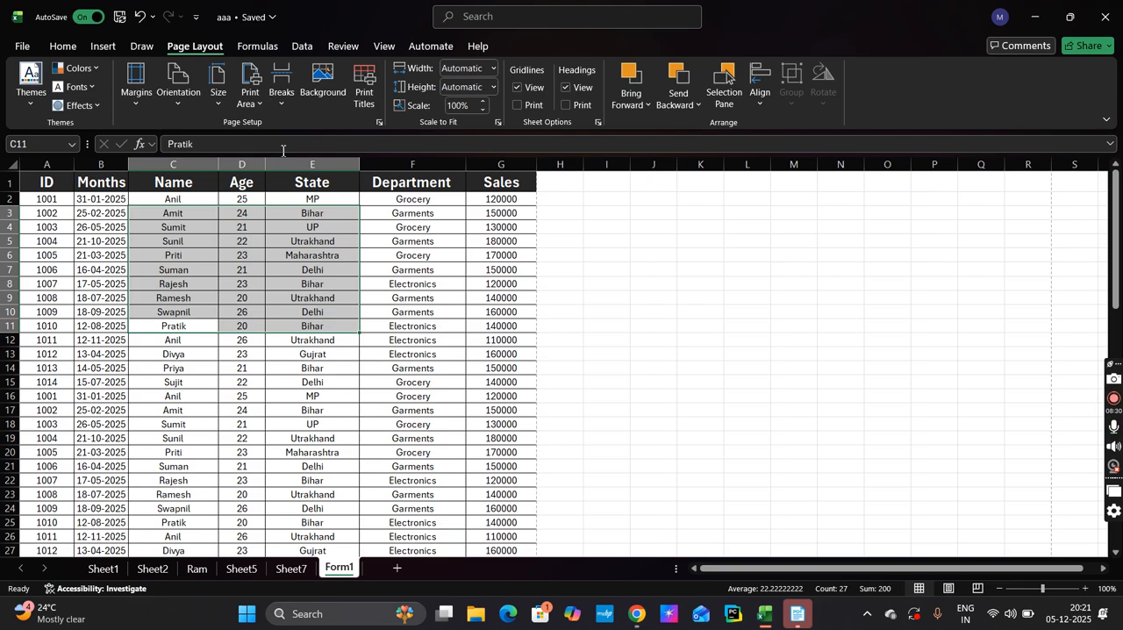
pyautogui.click(312, 396)
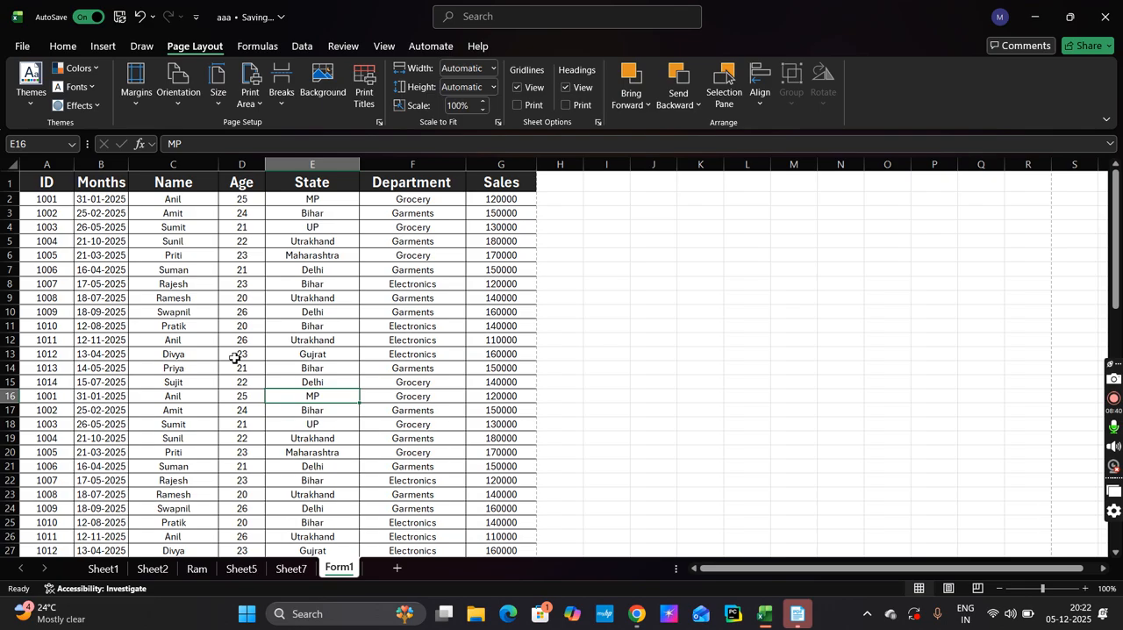
# Insert a page break at cell D13 of the Form1 sheet
pyautogui.click(240, 354)
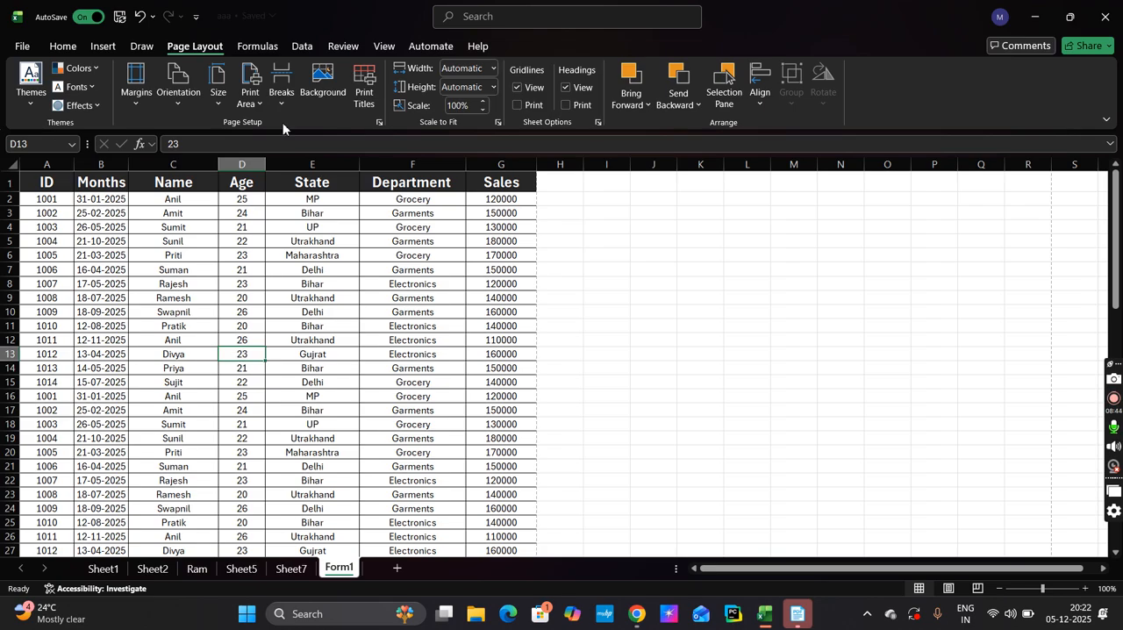
pyautogui.click(282, 85)
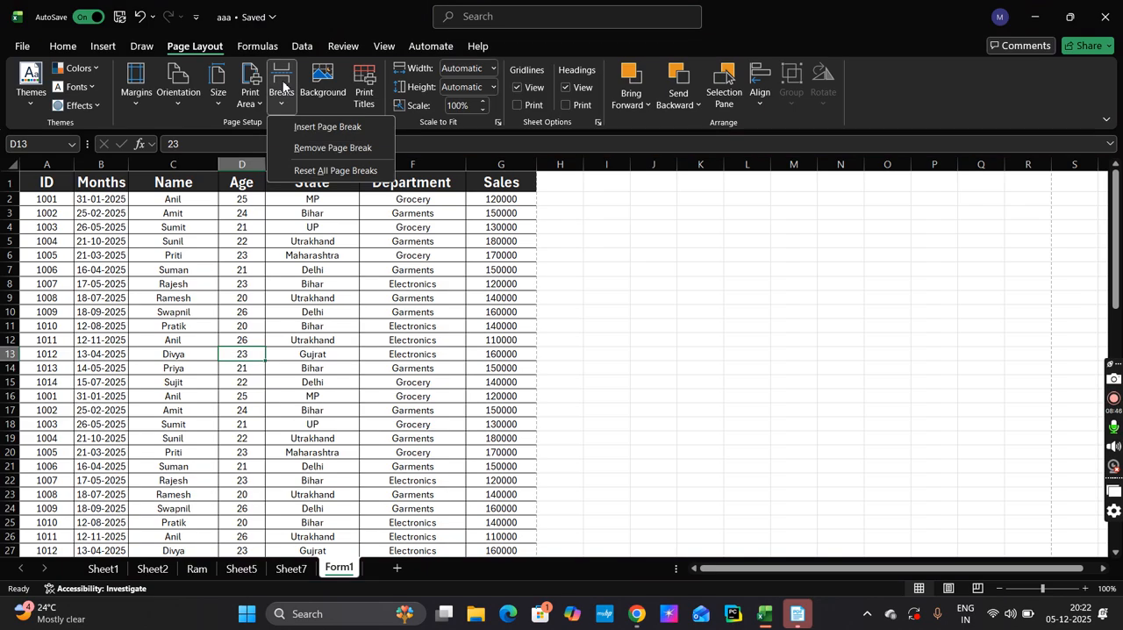
pyautogui.click(329, 128)
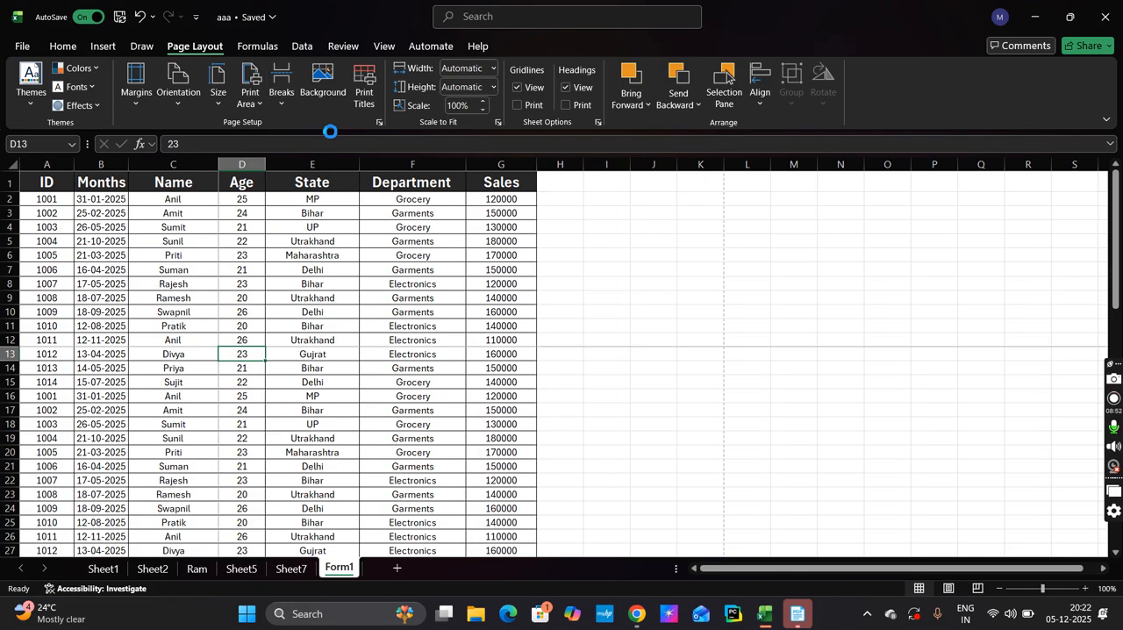
# Look through Form1's pages in the print preview to examine how the page break splits the data, and return to the worksheet
pyautogui.hotkey('ctrl', 'p')
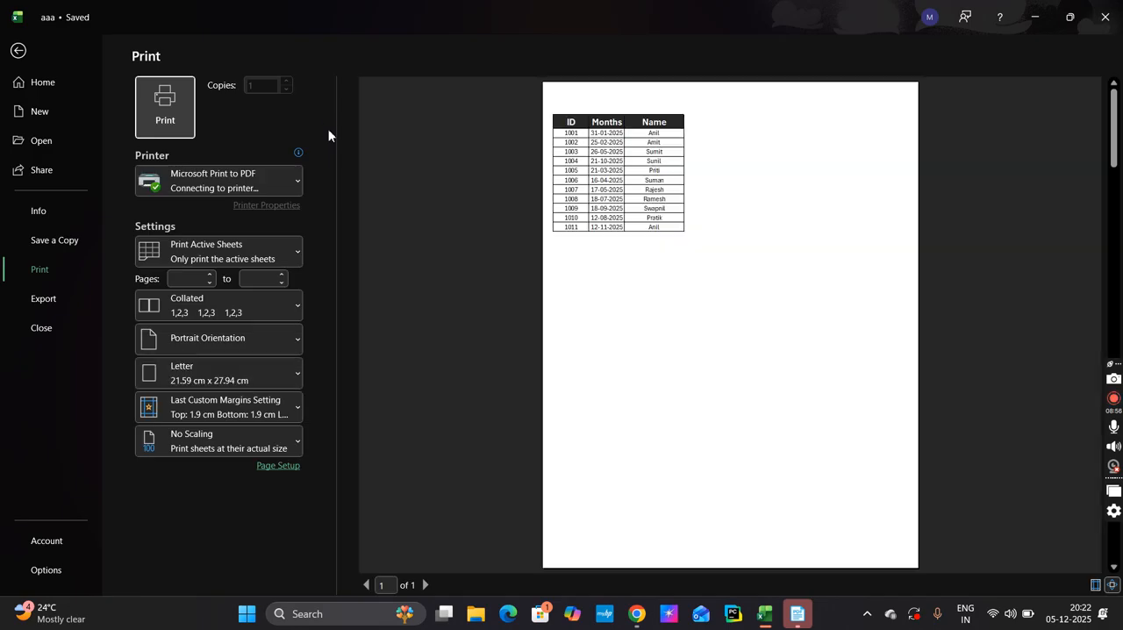
pyautogui.scroll(-1, 709, 313)
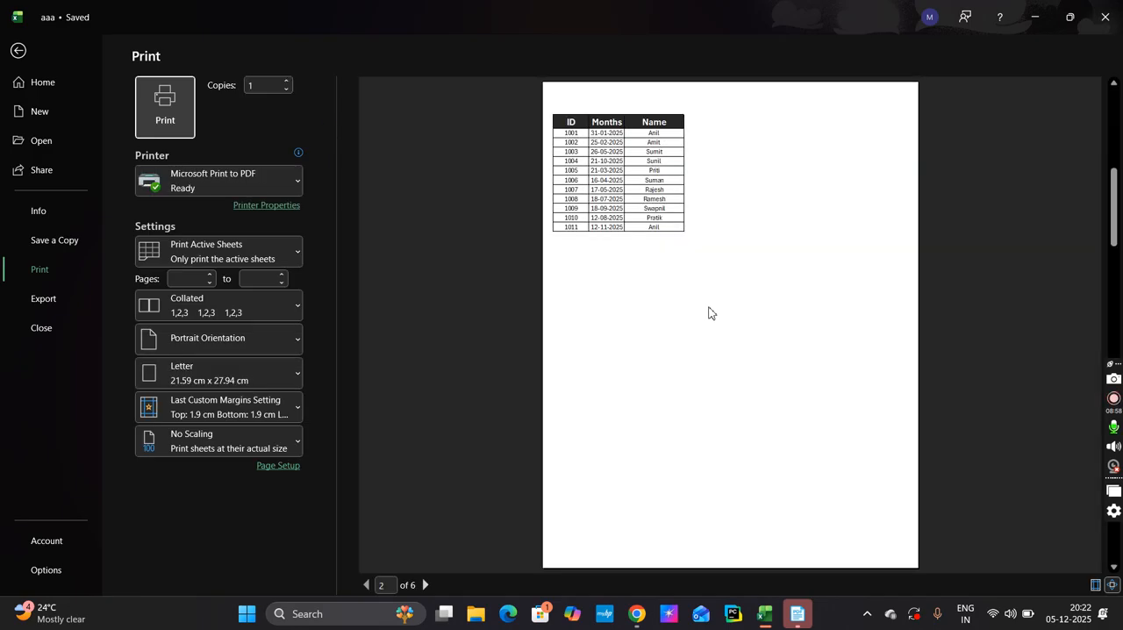
pyautogui.scroll(-1, 709, 313)
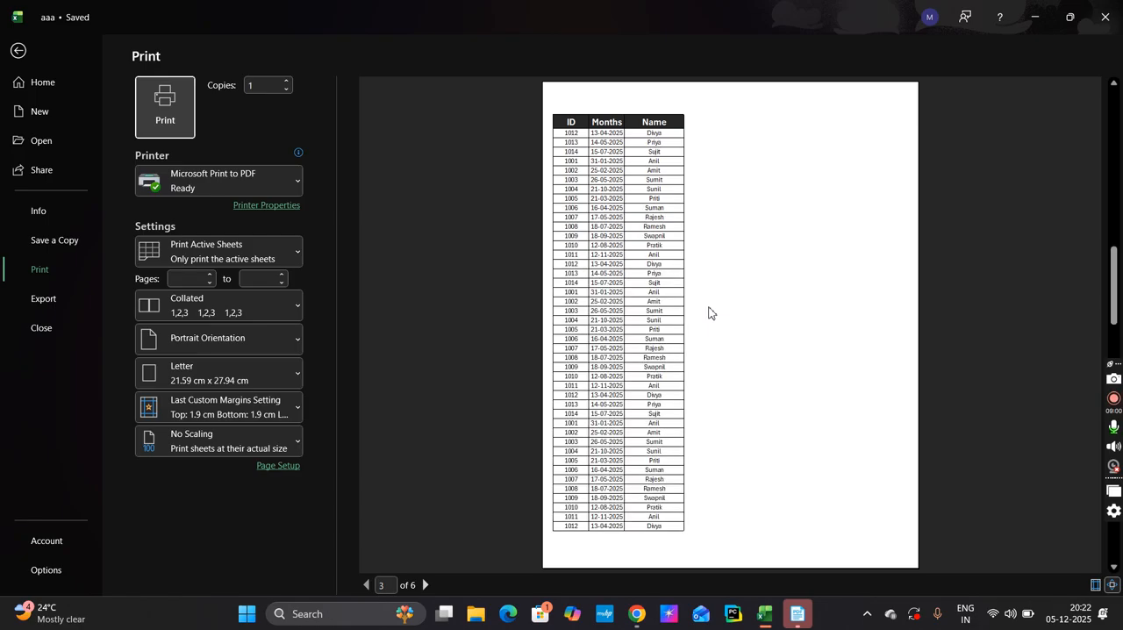
pyautogui.scroll(-1, 709, 313)
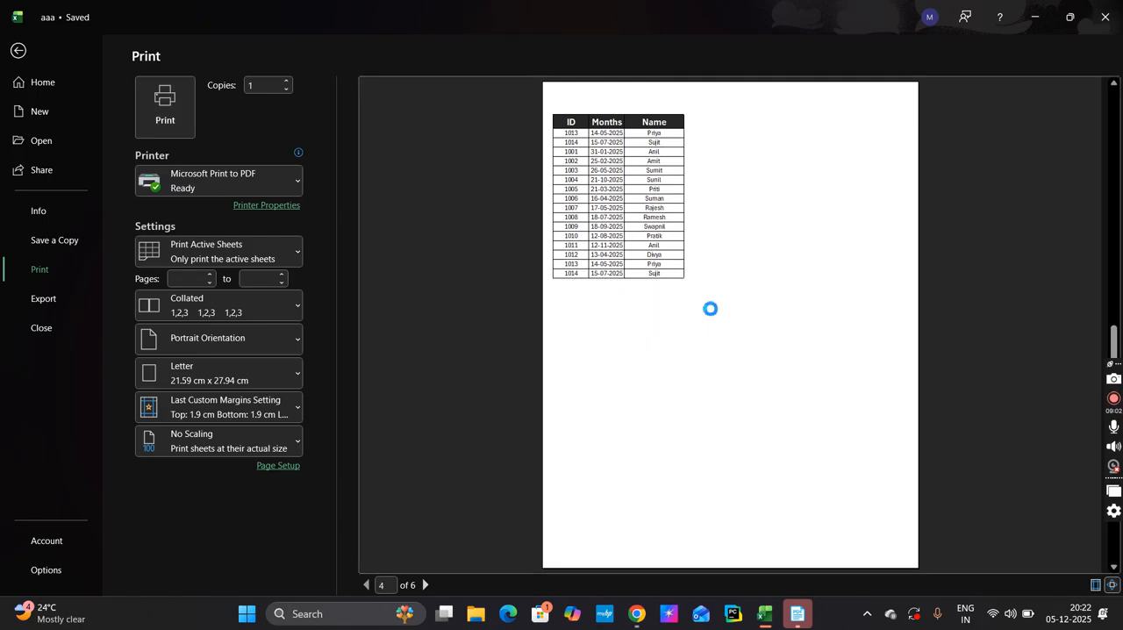
pyautogui.scroll(-1, 709, 313)
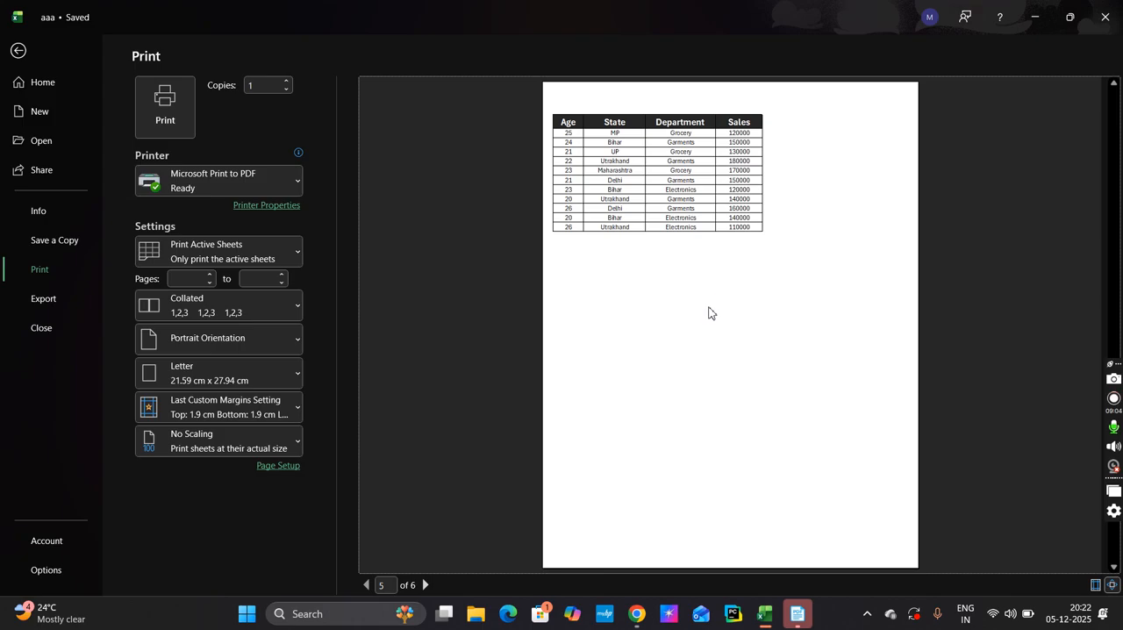
pyautogui.scroll(-1, 709, 314)
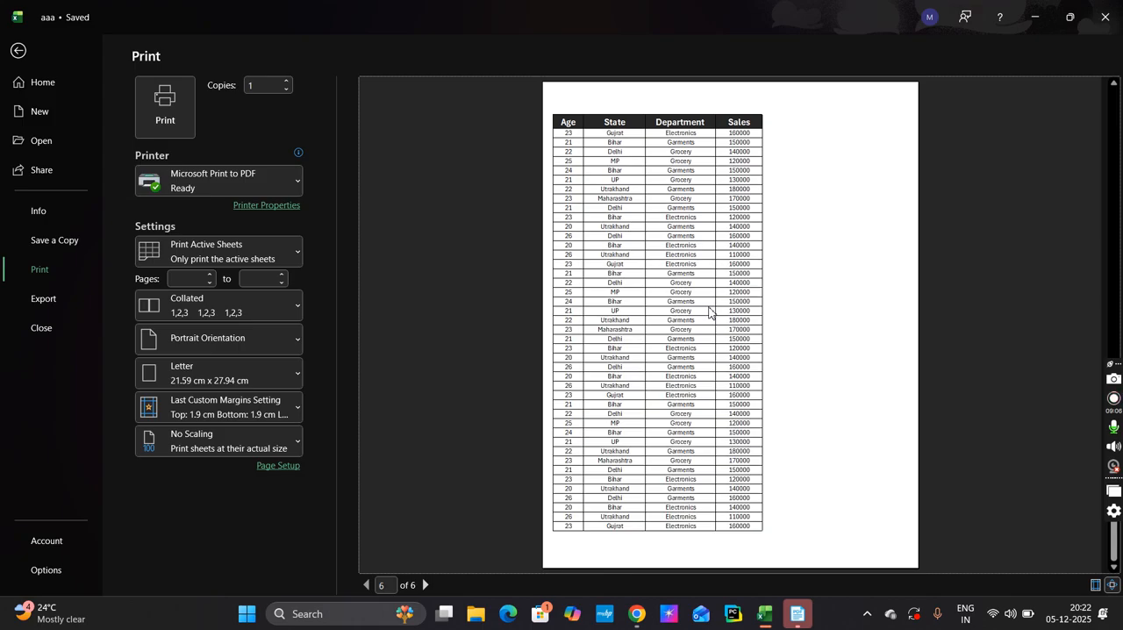
pyautogui.scroll(1, 710, 313)
pyautogui.scroll(1, 710, 314)
pyautogui.click(17, 53)
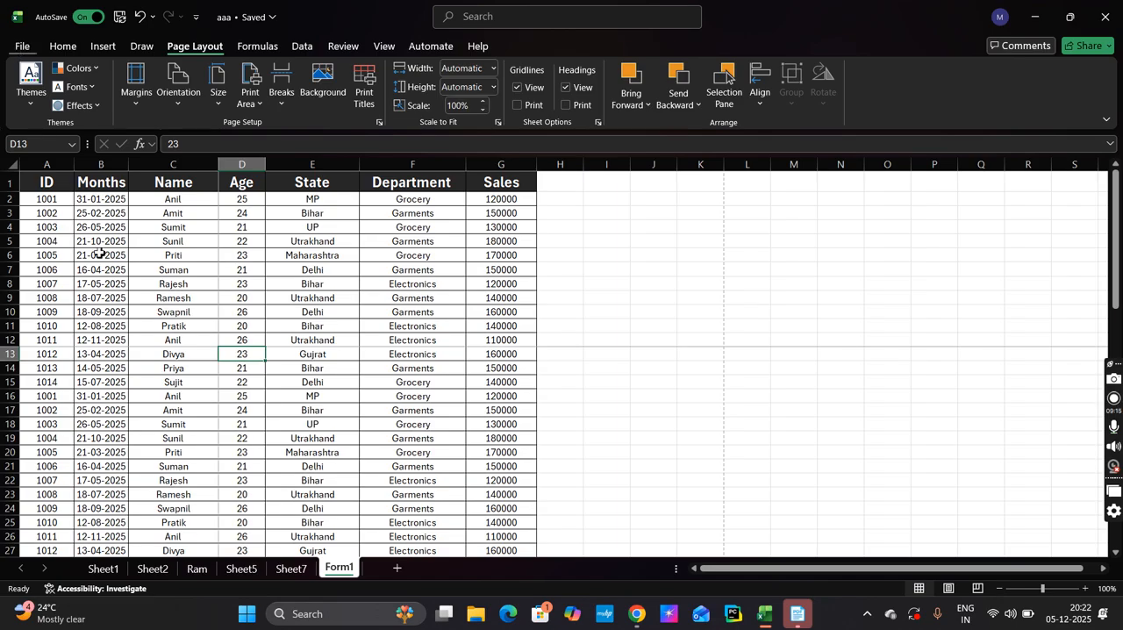
# Remove the page break at cell D13
pyautogui.click(283, 104)
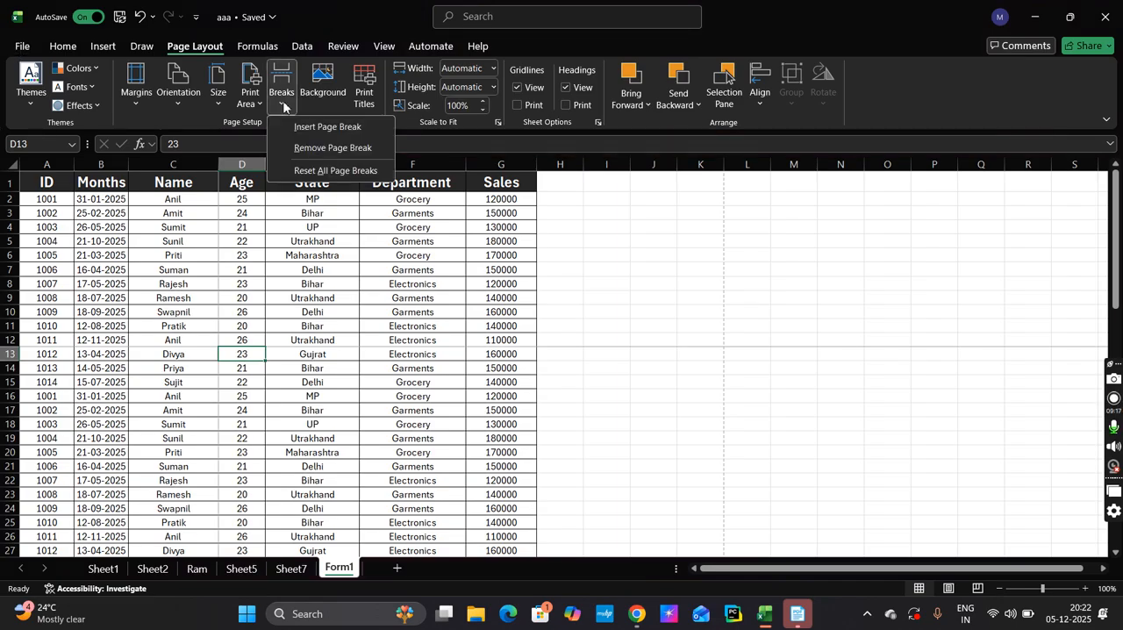
pyautogui.click(318, 151)
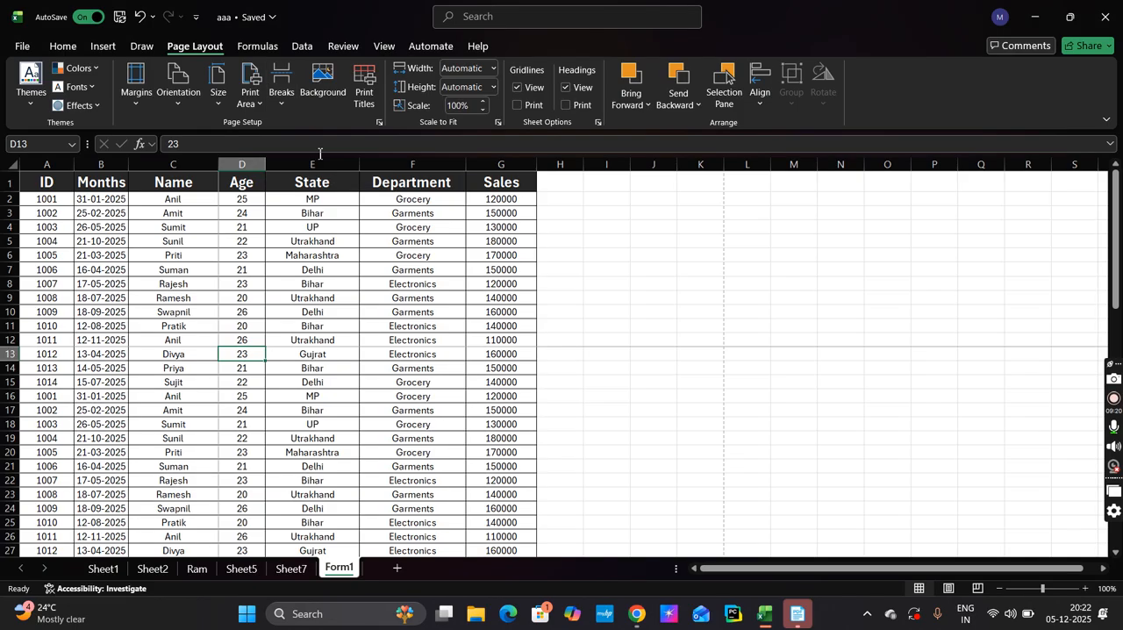
# View the picture source options for a sheet background, close them without inserting one and select cell E12
pyautogui.click(323, 88)
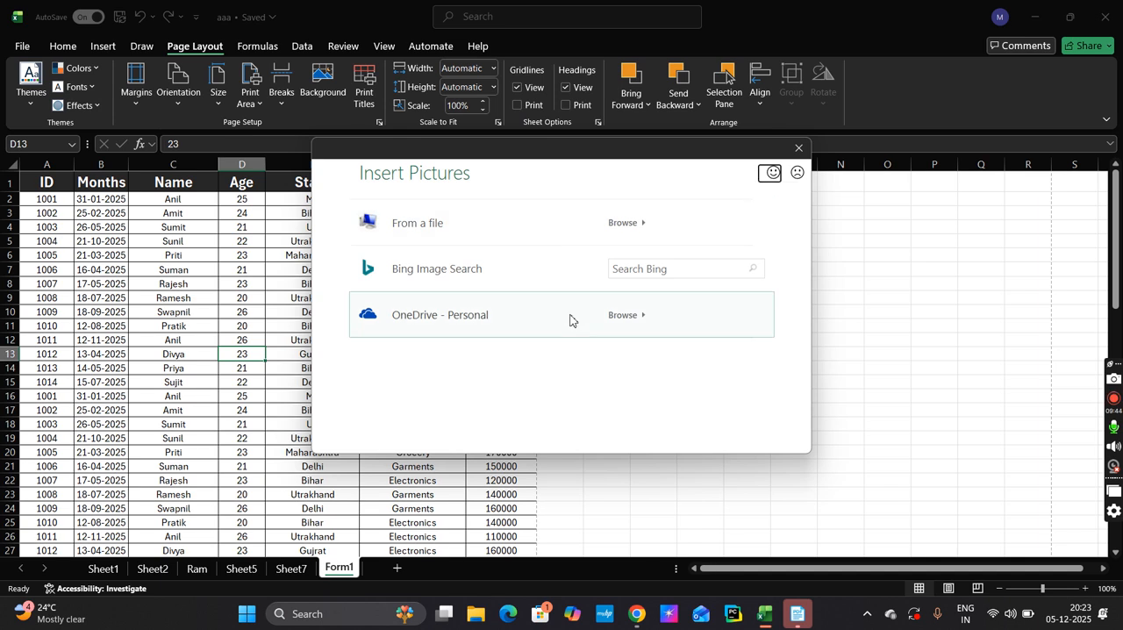
pyautogui.click(797, 149)
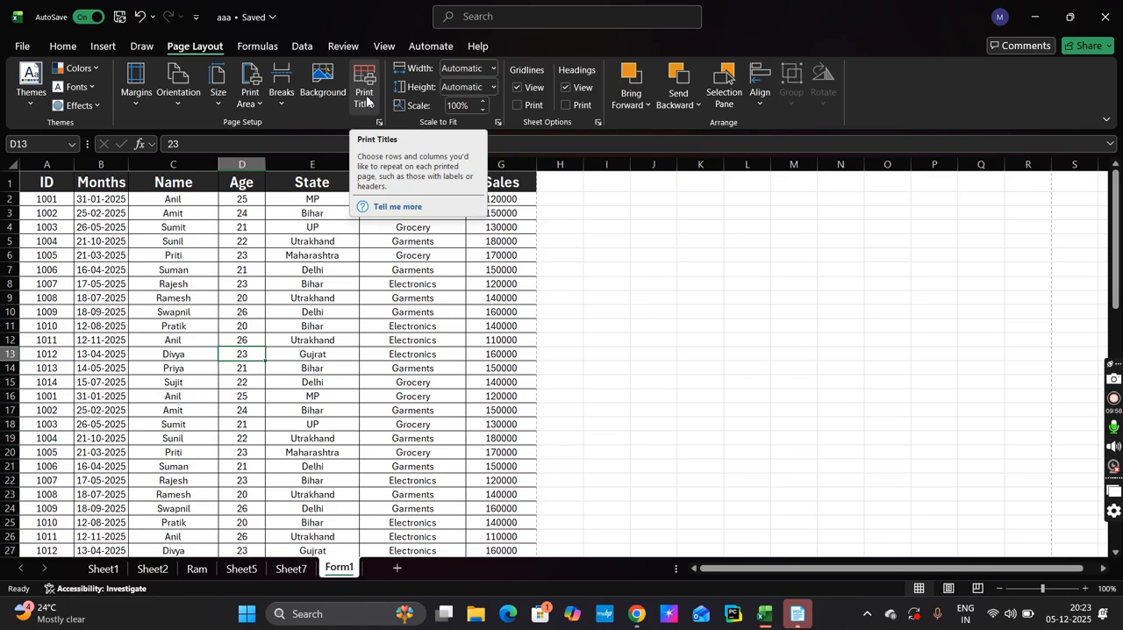
pyautogui.click(350, 342)
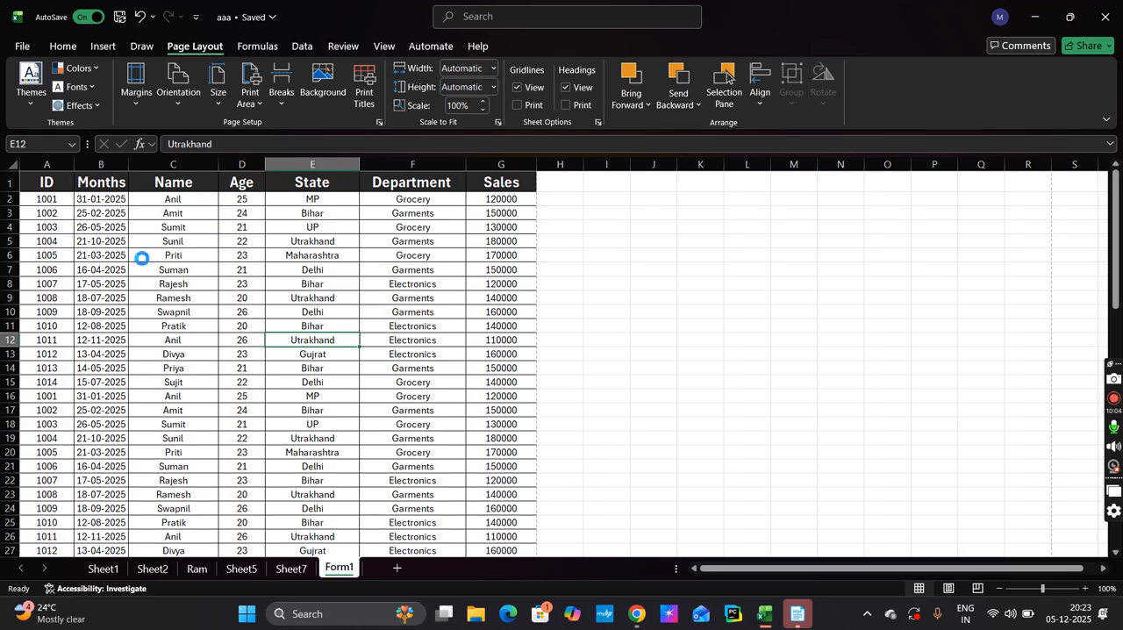
# Examine the header row on each of Form1's pages in the print preview and return to the worksheet
pyautogui.hotkey('ctrl', 'p')
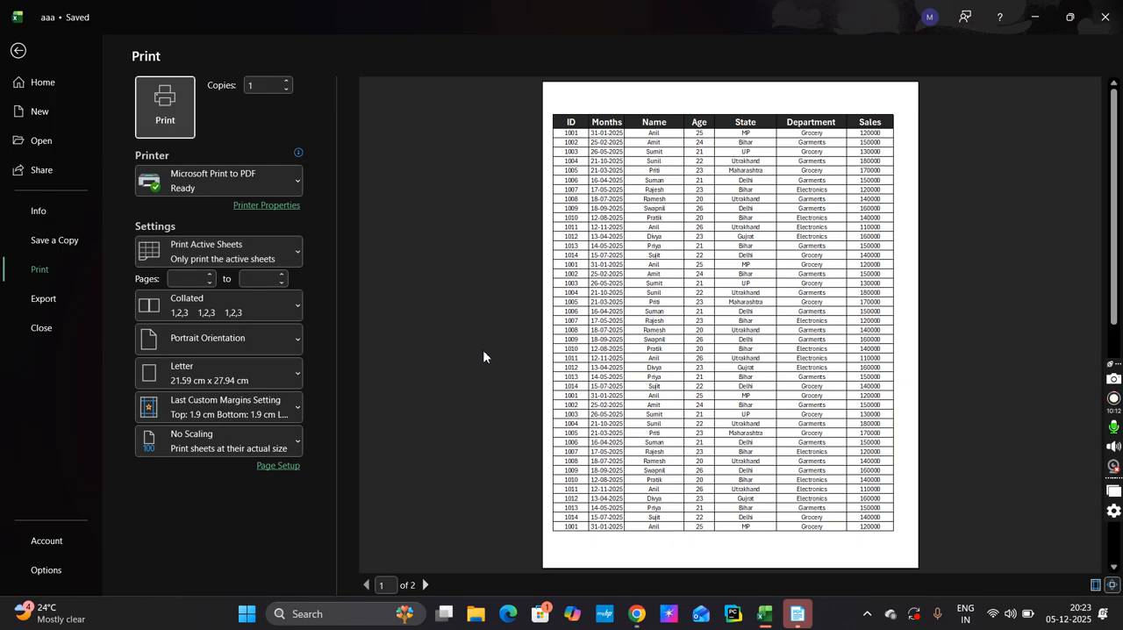
pyautogui.scroll(-1, 648, 396)
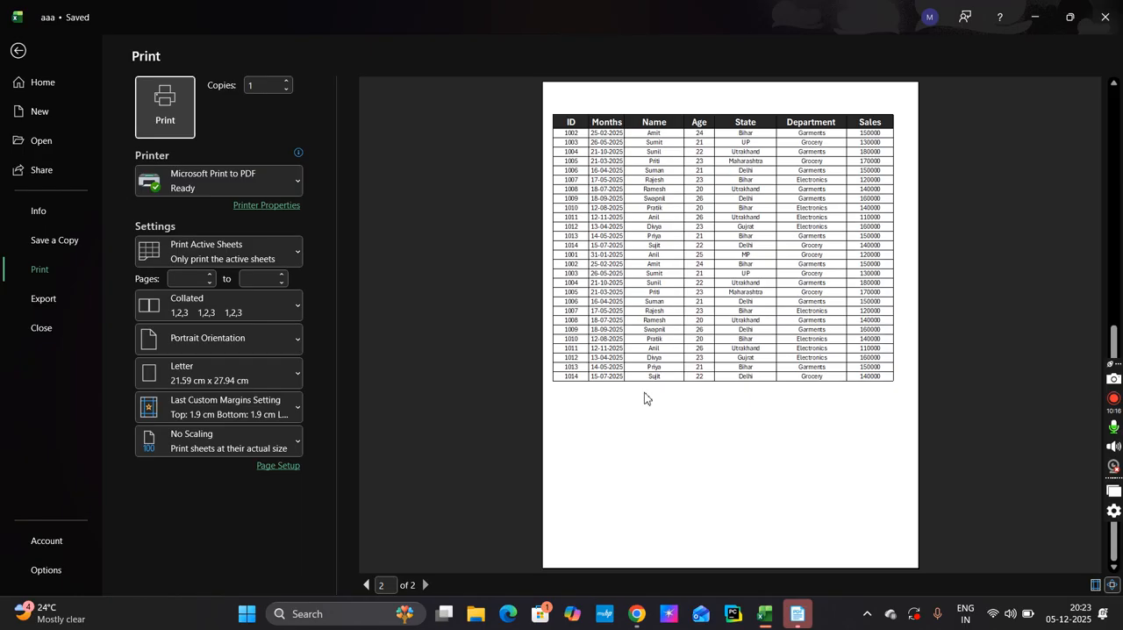
pyautogui.scroll(1, 644, 399)
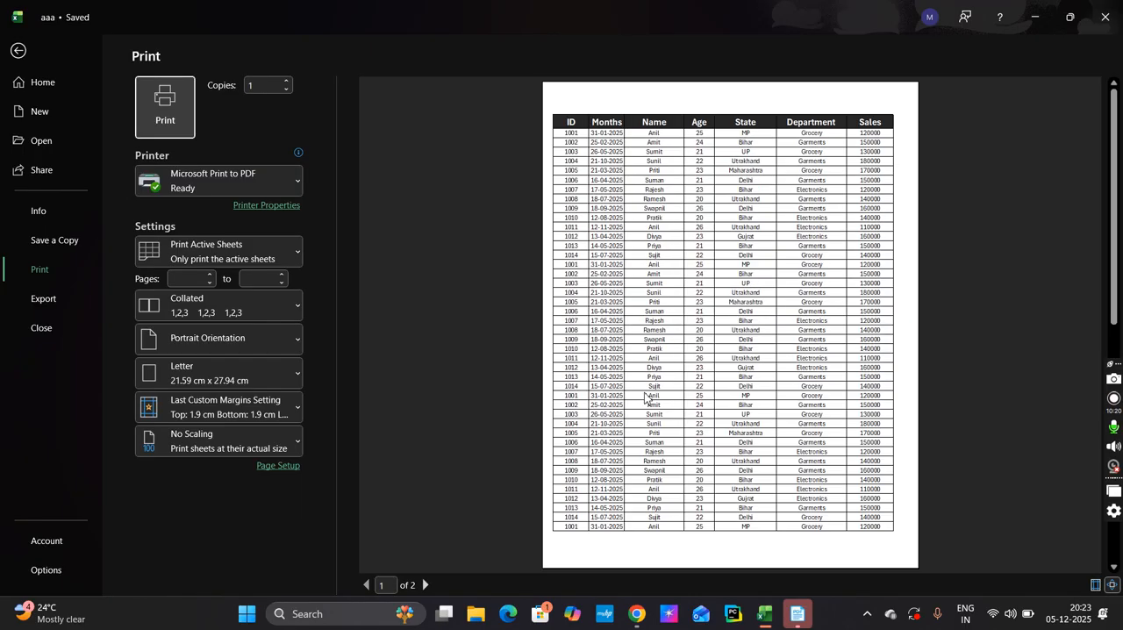
pyautogui.scroll(-1, 645, 399)
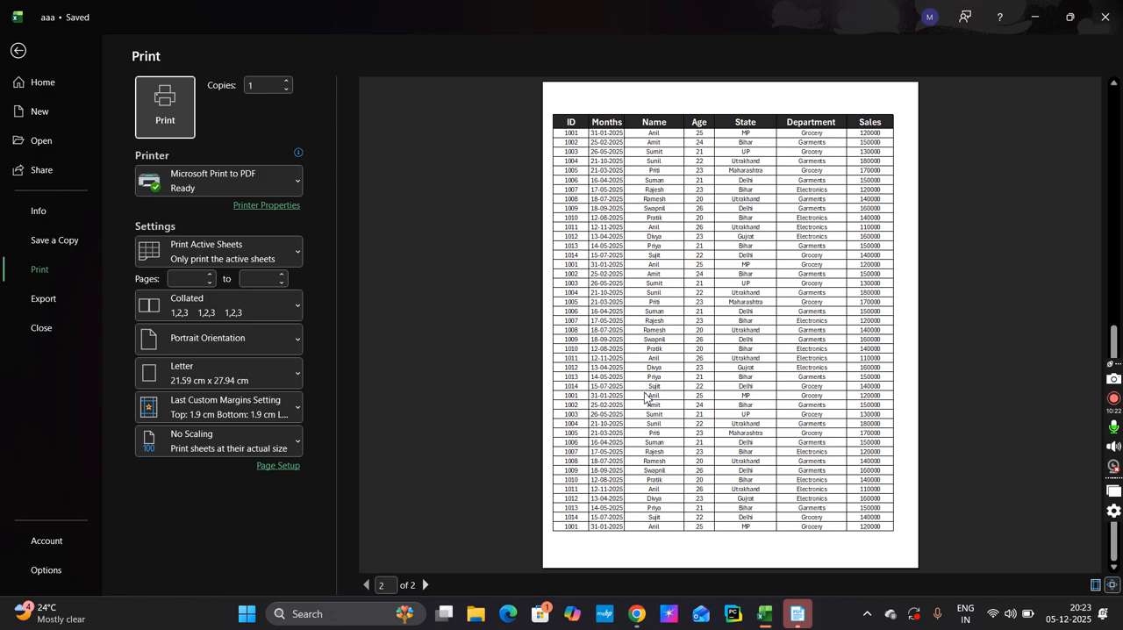
pyautogui.scroll(1, 644, 399)
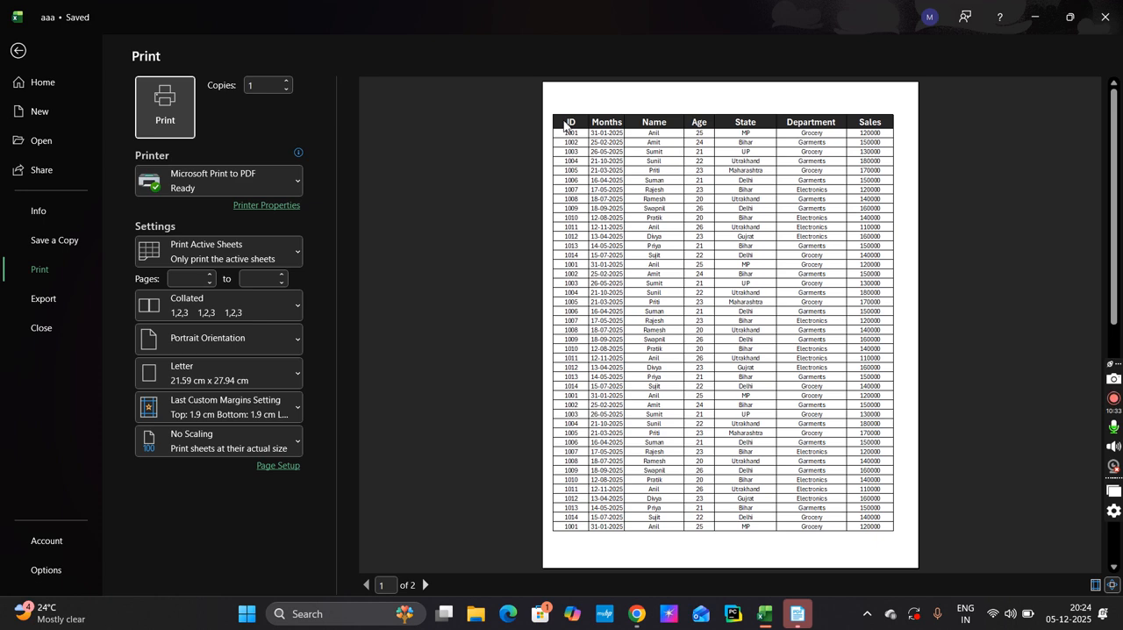
pyautogui.click(17, 52)
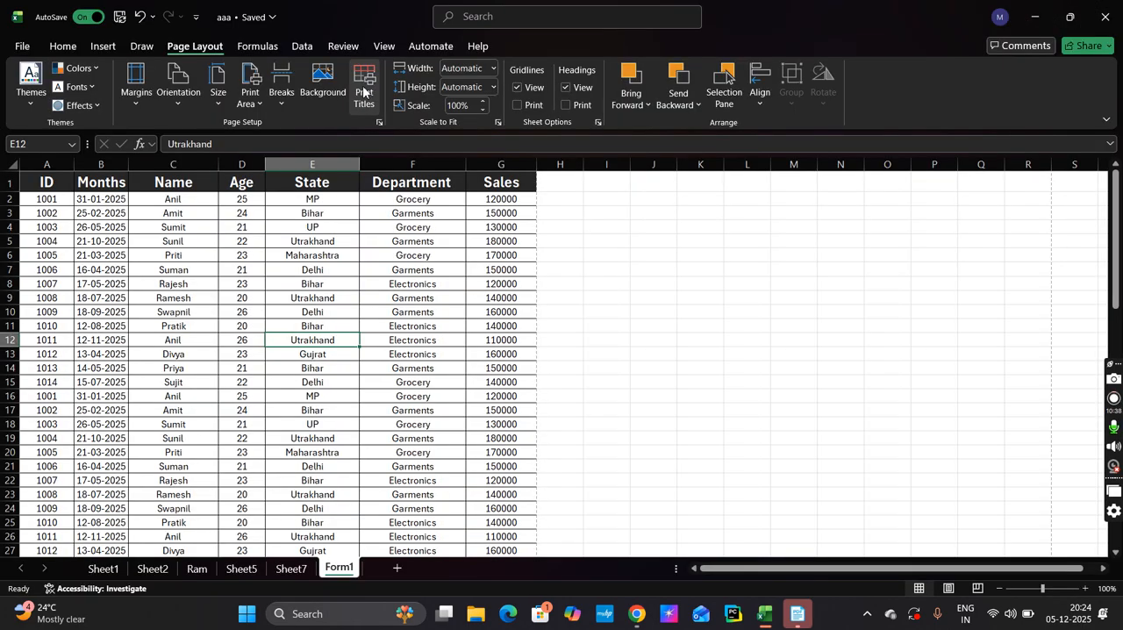
# Clear the rows to repeat at top in Form1's print titles and select cell C6
pyautogui.click(363, 91)
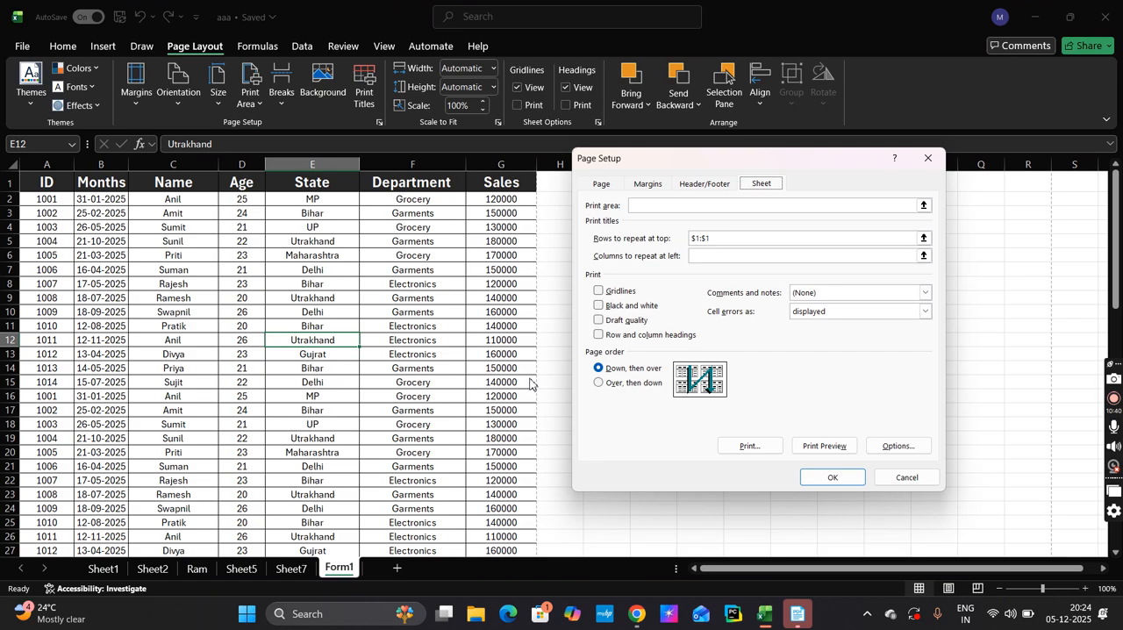
pyautogui.click(732, 237)
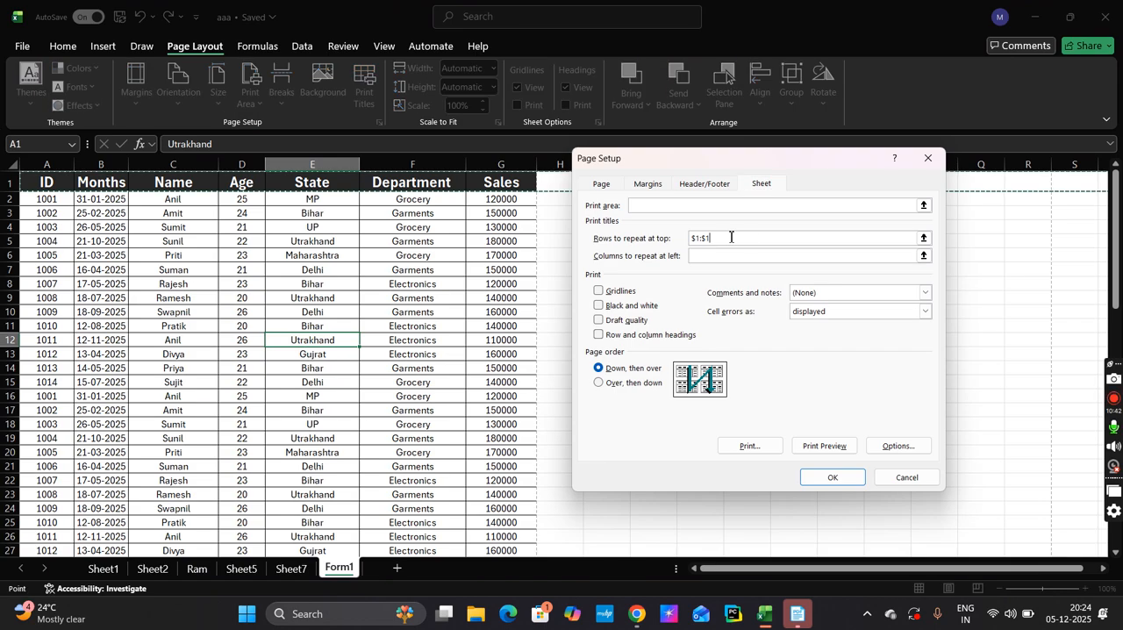
pyautogui.press('BackSpace')
pyautogui.press('BackSpace')
pyautogui.press('BackSpace')
pyautogui.press('BackSpace')
pyautogui.press('BackSpace')
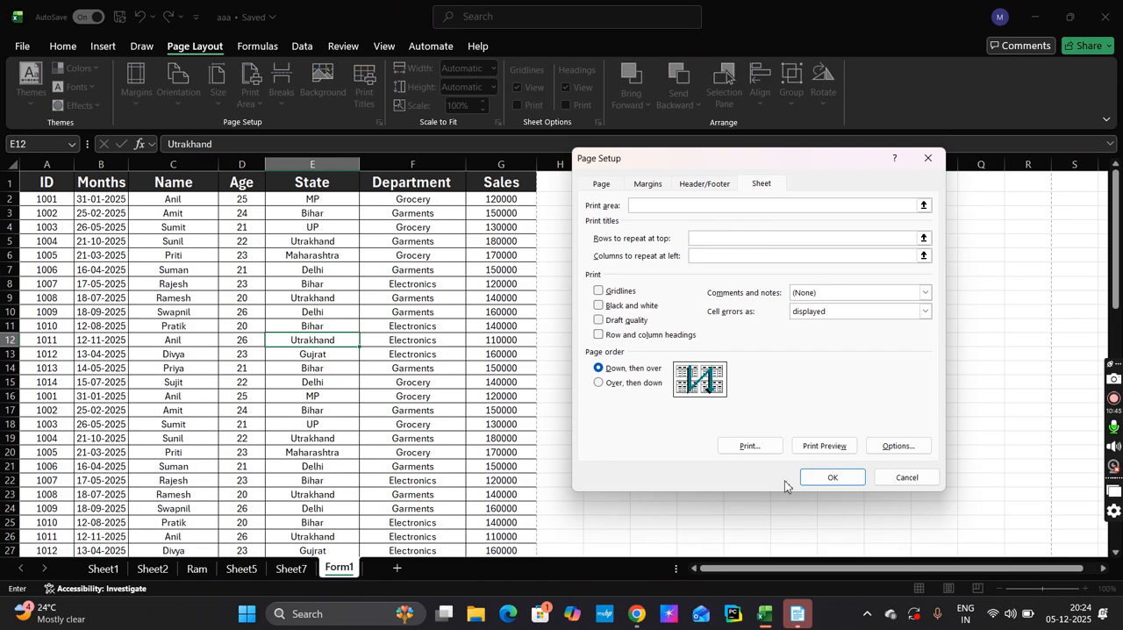
pyautogui.click(831, 477)
pyautogui.click(187, 255)
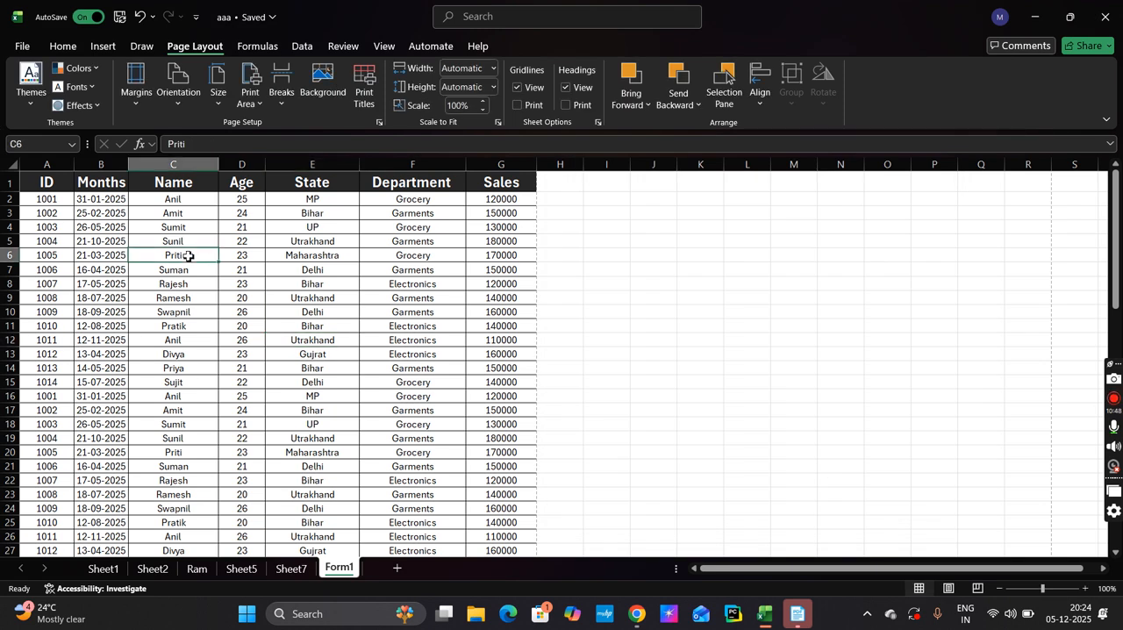
# Check both of Form1's pages in the print preview for the header row and return to the worksheet
pyautogui.hotkey('ctrl', 'p')
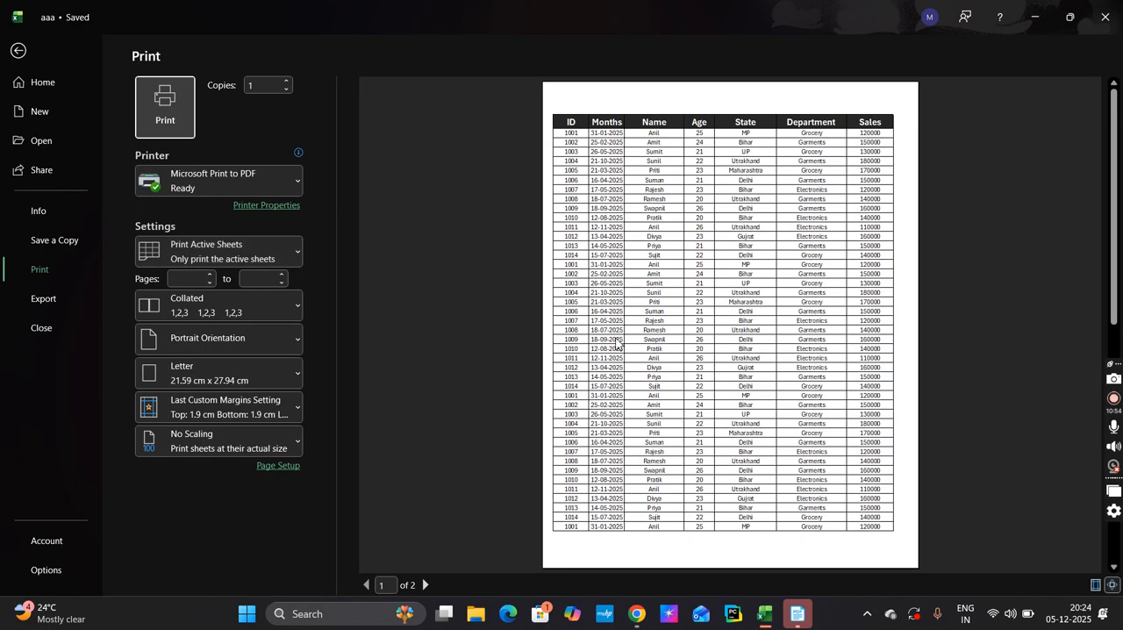
pyautogui.scroll(-3, 617, 345)
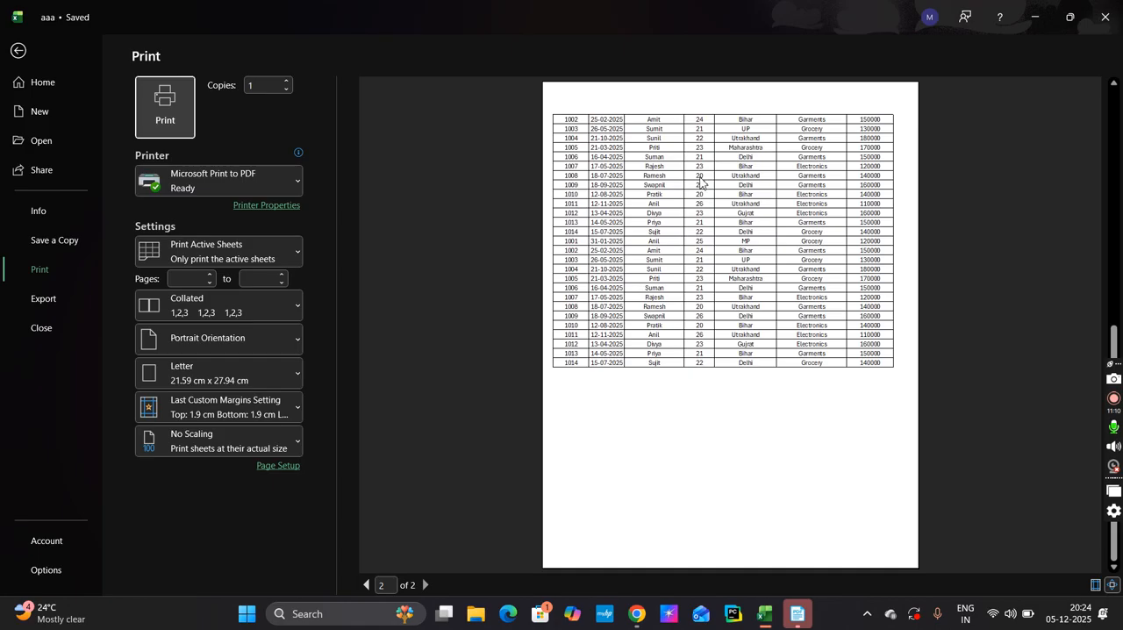
pyautogui.scroll(1, 700, 182)
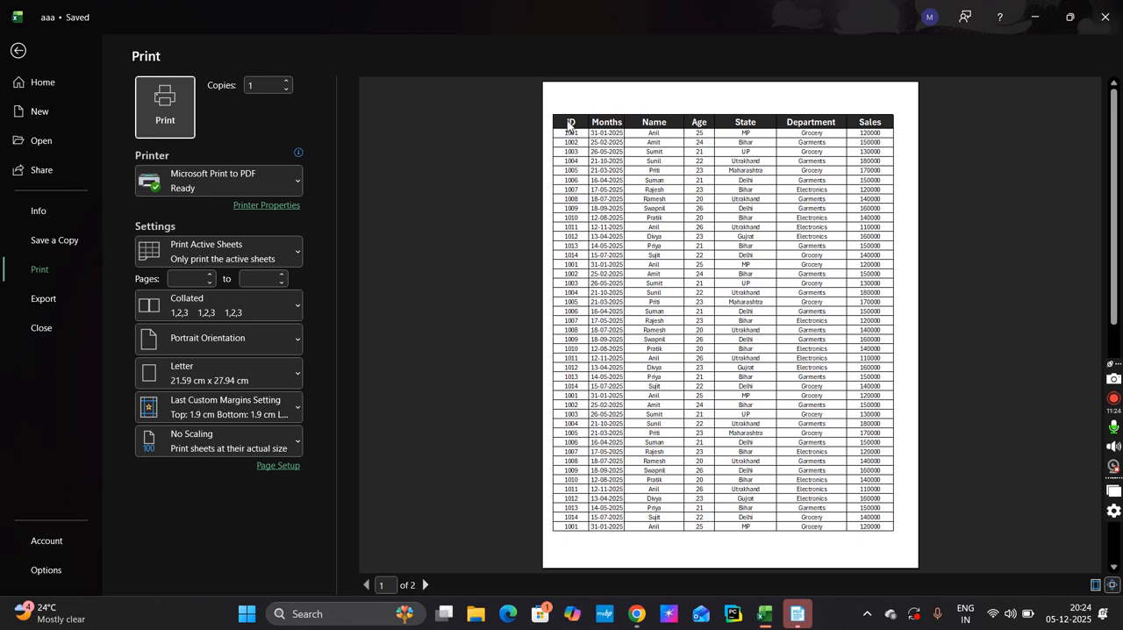
pyautogui.click(21, 55)
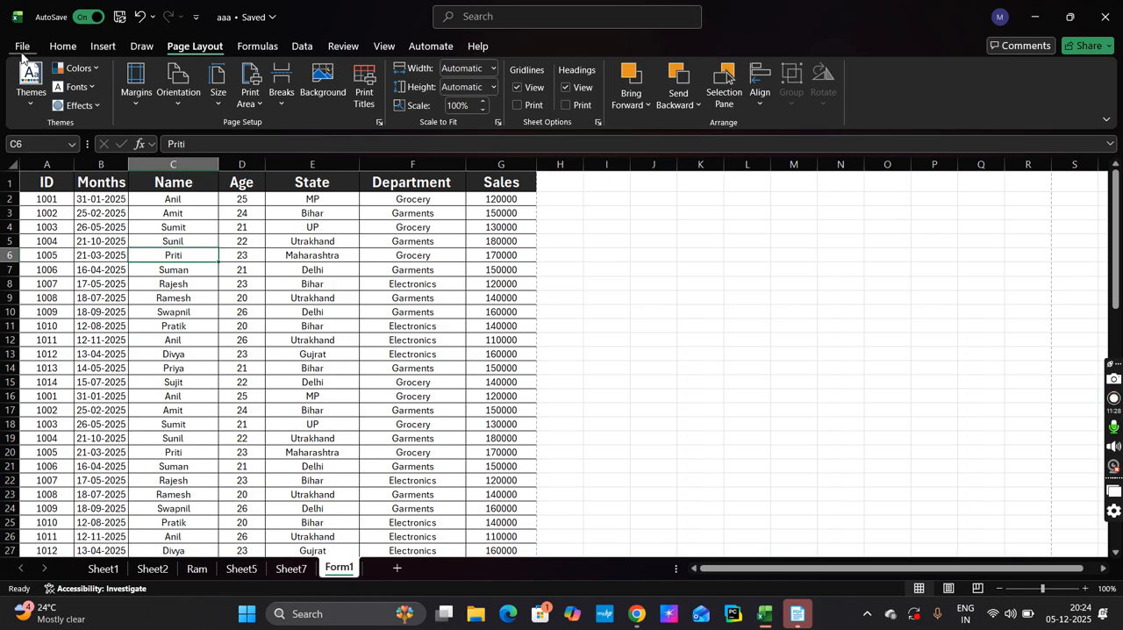
# Set row 1 ($1:$1) as the row to repeat at top in Form1's print titles
pyautogui.click(366, 92)
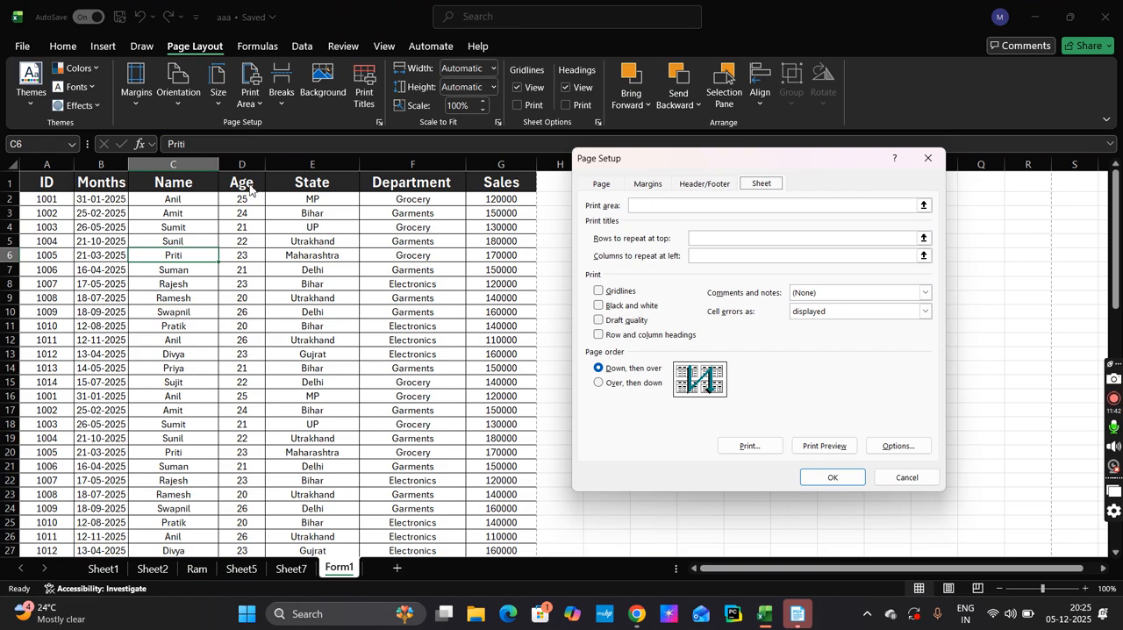
pyautogui.click(703, 238)
pyautogui.click(264, 180)
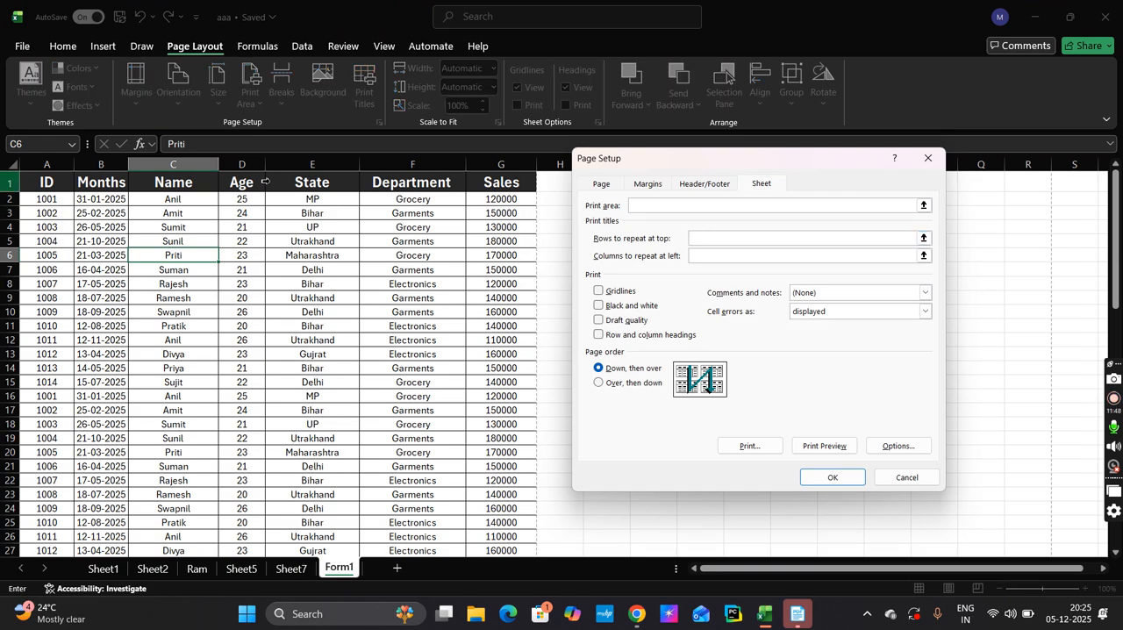
pyautogui.click(264, 181)
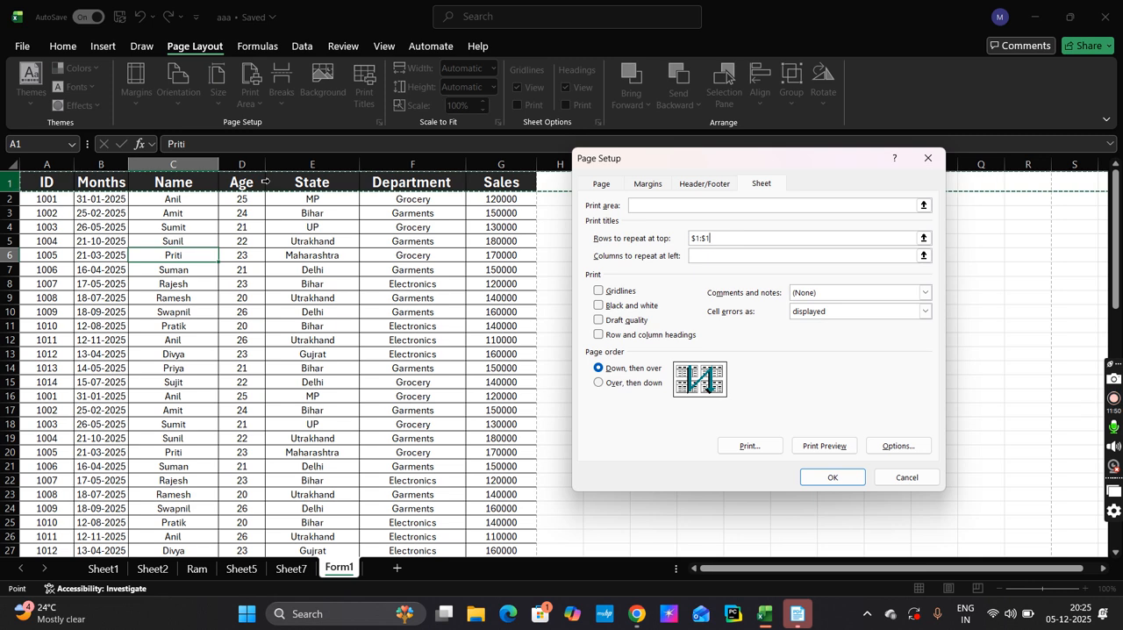
pyautogui.click(833, 478)
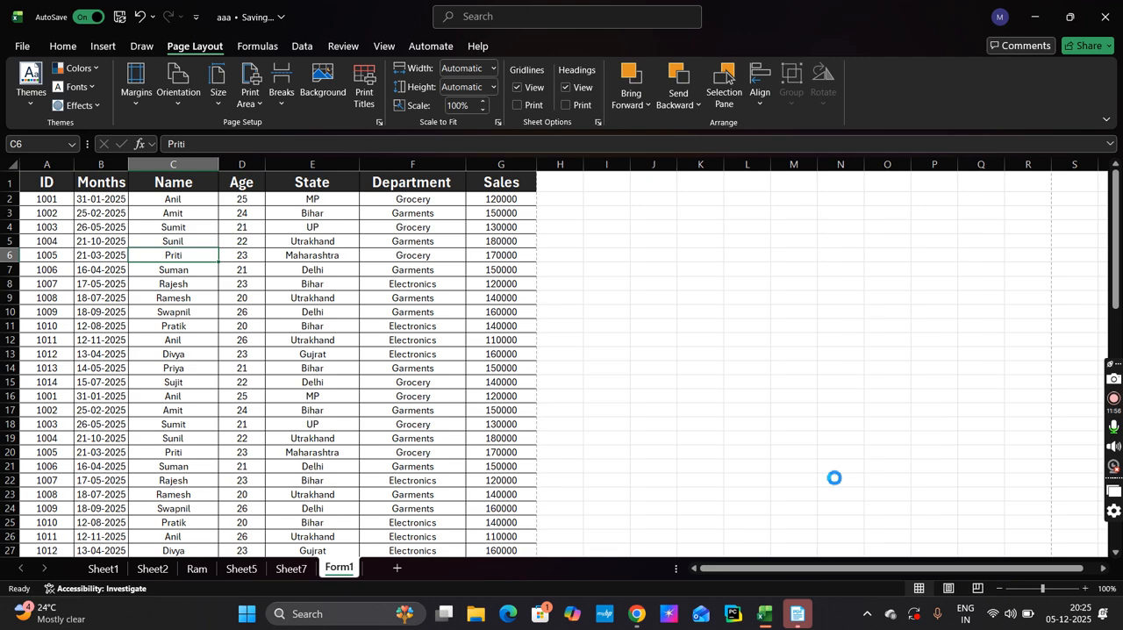
# Examine the repeated header row on Form1's second page in the print preview and return to the worksheet
pyautogui.hotkey('ctrl', 'p')
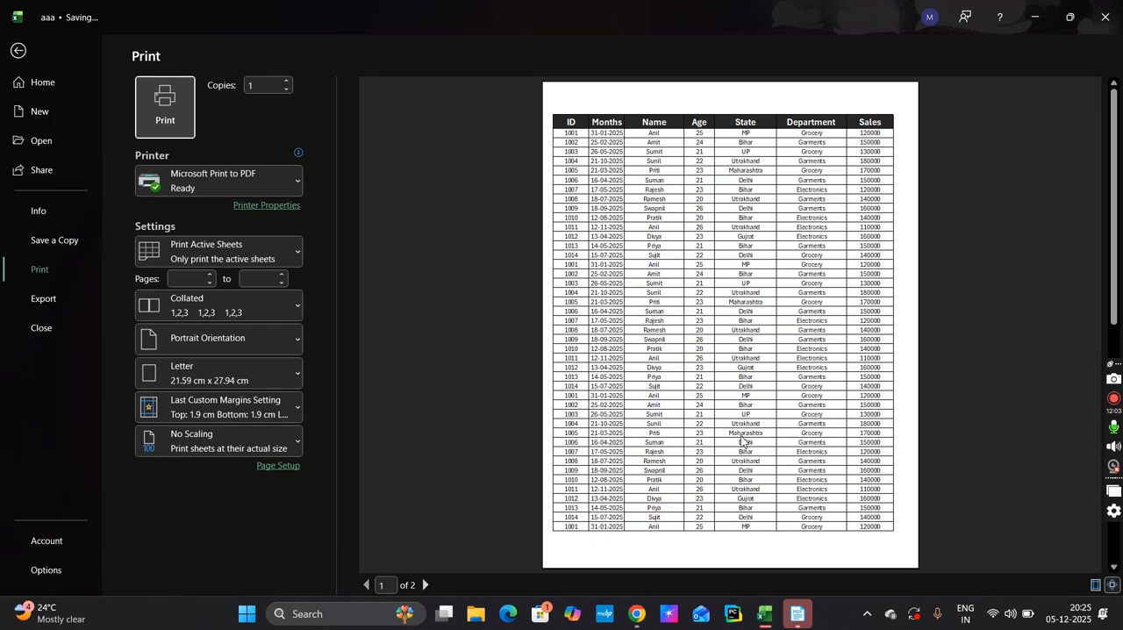
pyautogui.scroll(-2, 743, 442)
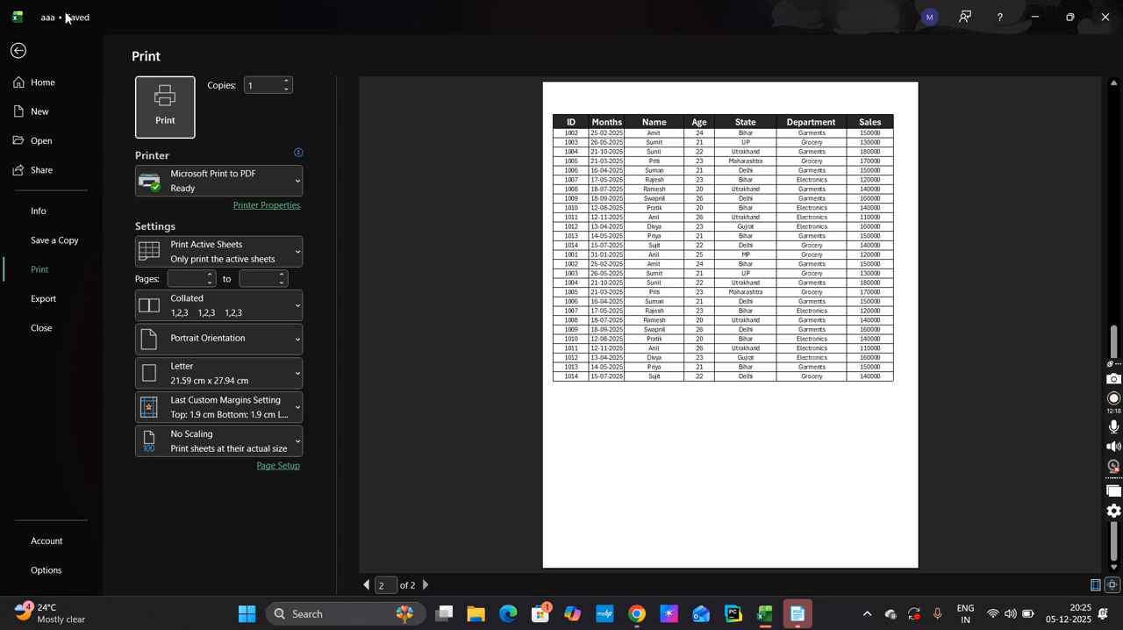
pyautogui.click(19, 51)
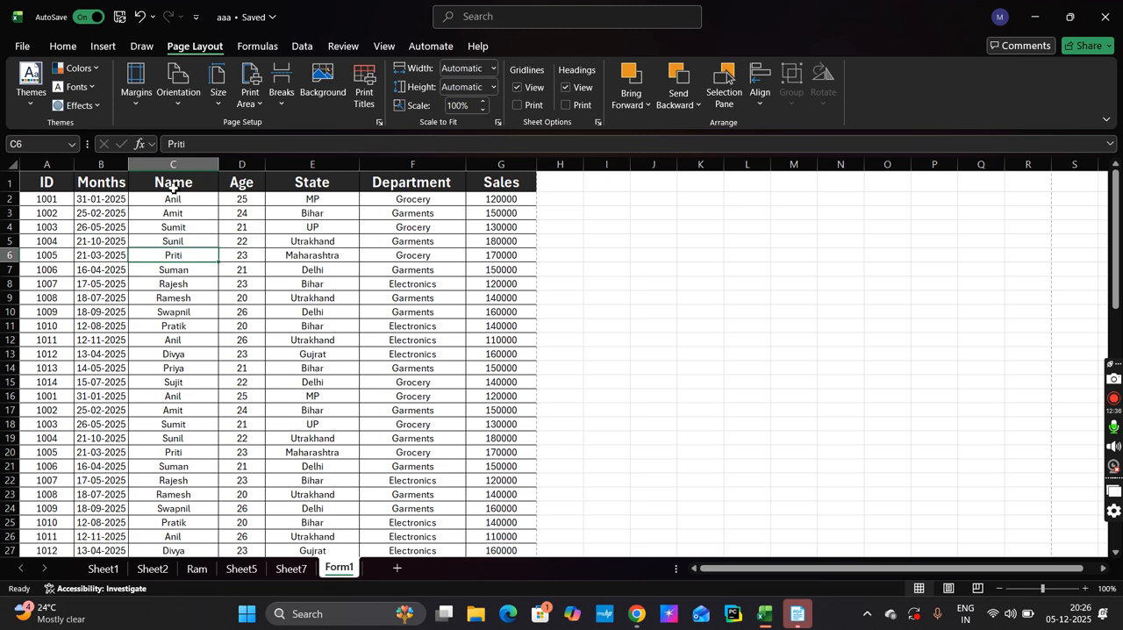
# Copy the range C1:G22 and paste it beside the table starting at cell H1
pyautogui.moveTo(166, 180); pyautogui.dragTo(490, 483)
pyautogui.hotkey('ctrl', 'c')
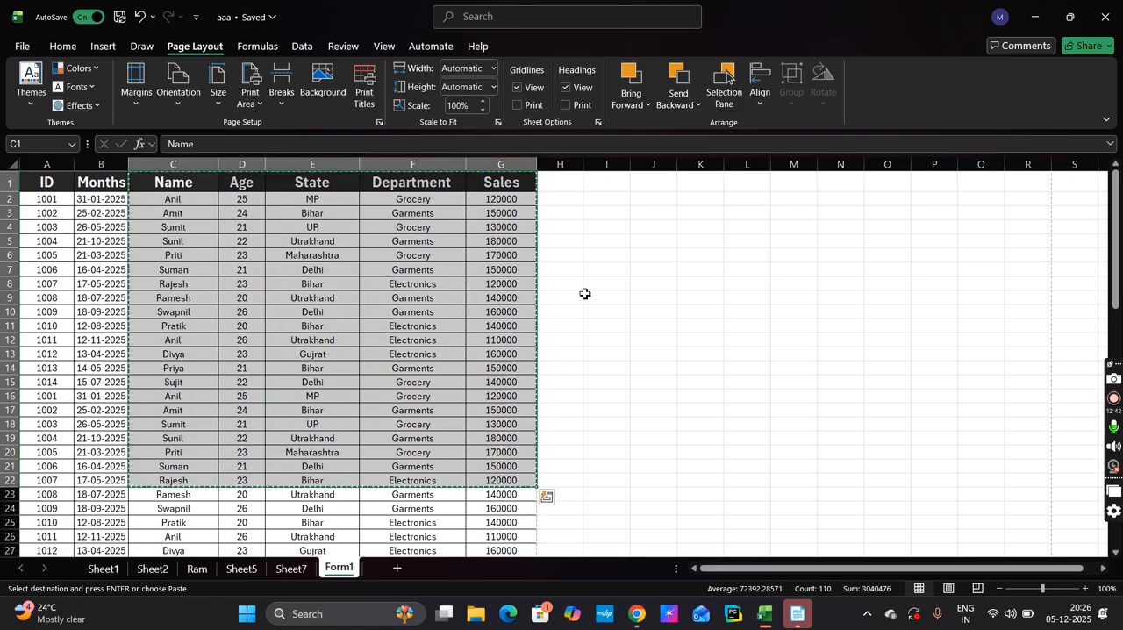
pyautogui.click(551, 185)
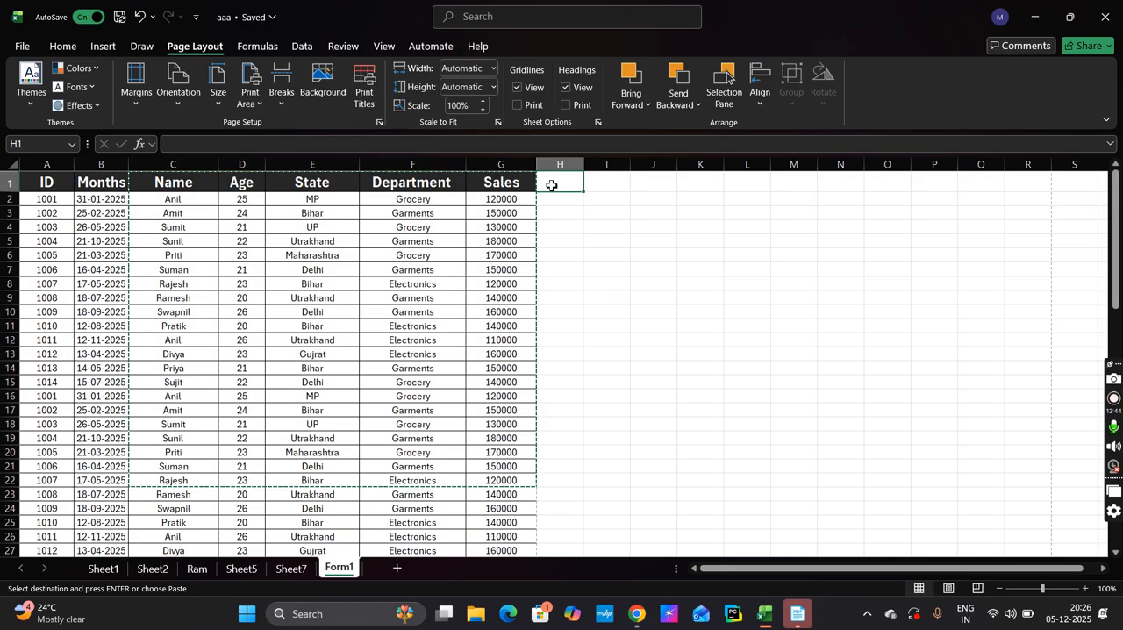
pyautogui.hotkey('ctrl', 'v')
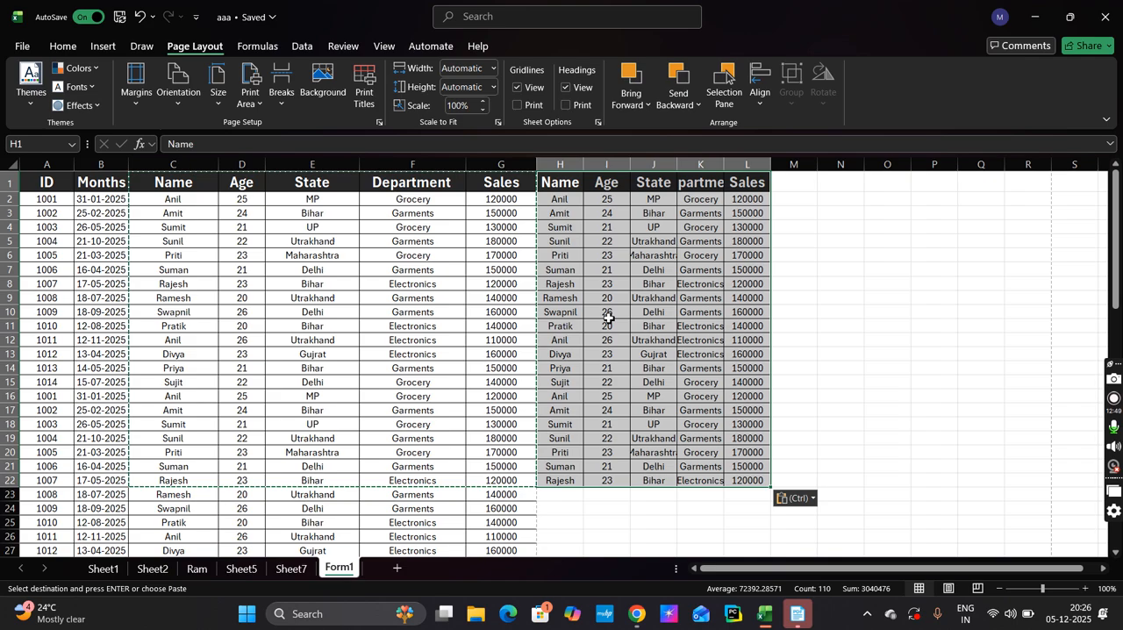
pyautogui.click(404, 362)
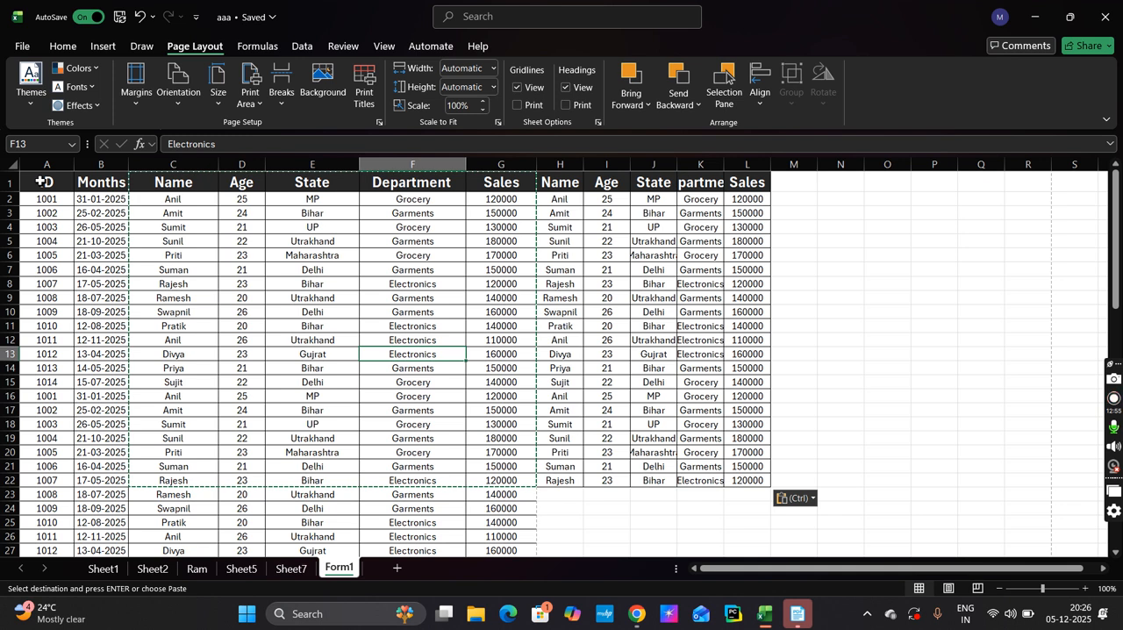
# Select the widened range A1:L22, then undo the paste in columns H to L and select cell E10
pyautogui.moveTo(41, 182); pyautogui.dragTo(745, 483)
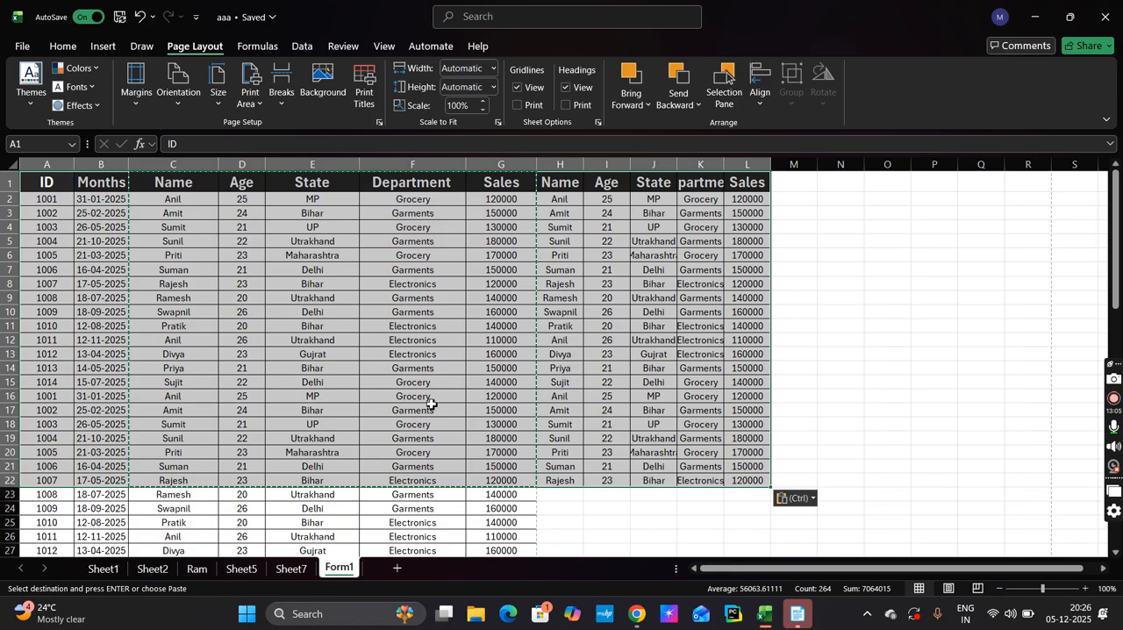
pyautogui.click(328, 330)
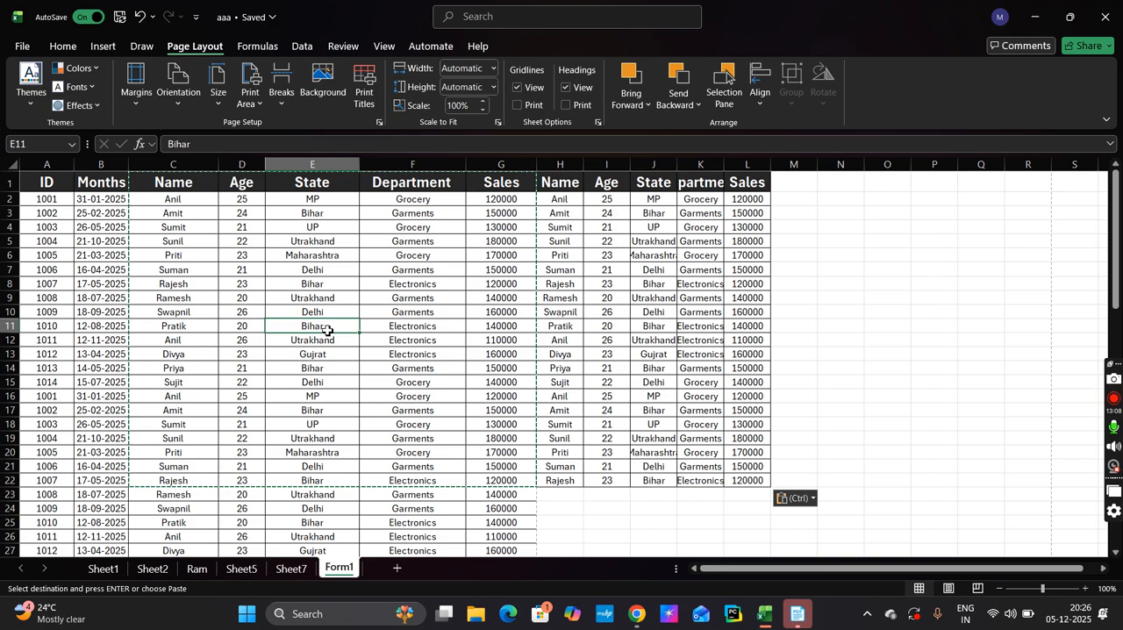
pyautogui.click(50, 182)
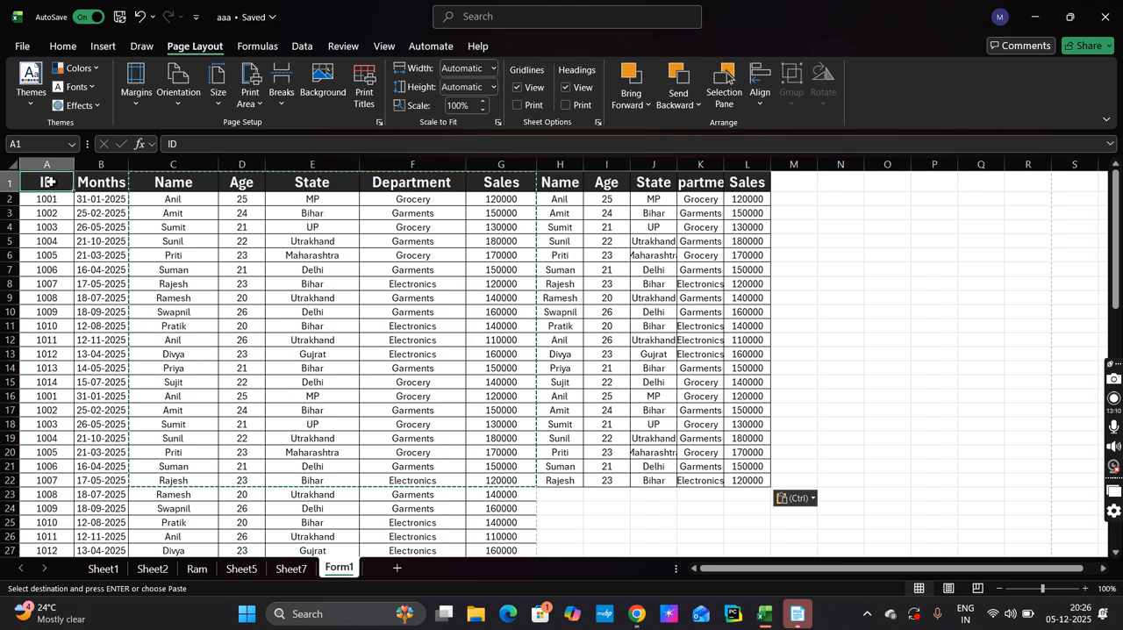
pyautogui.hotkey('ctrl', 'z')
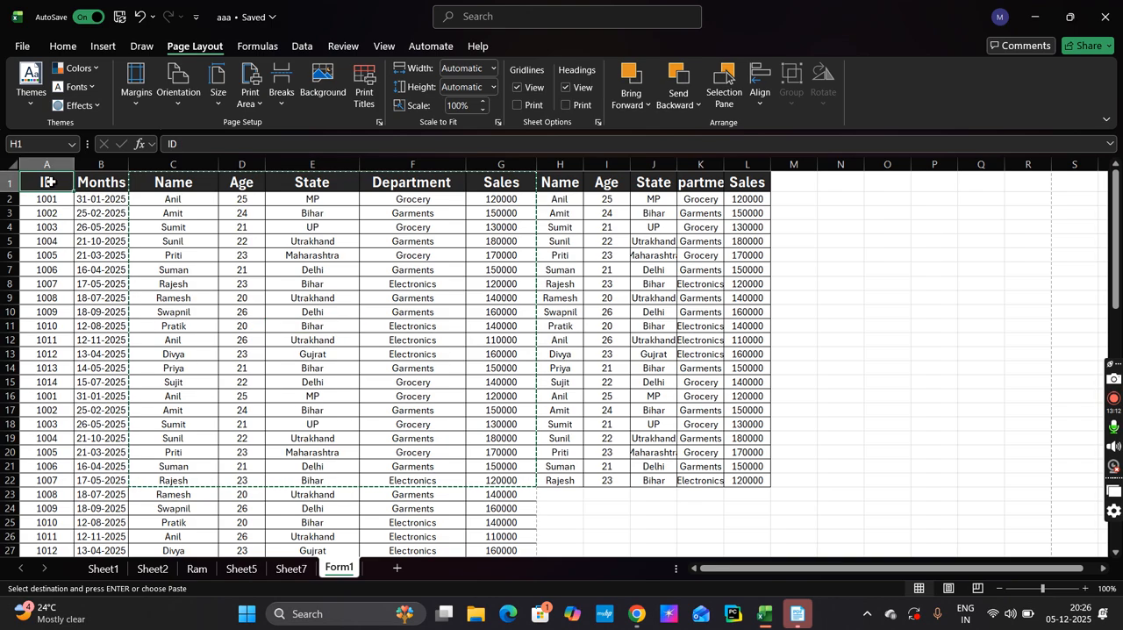
pyautogui.click(283, 316)
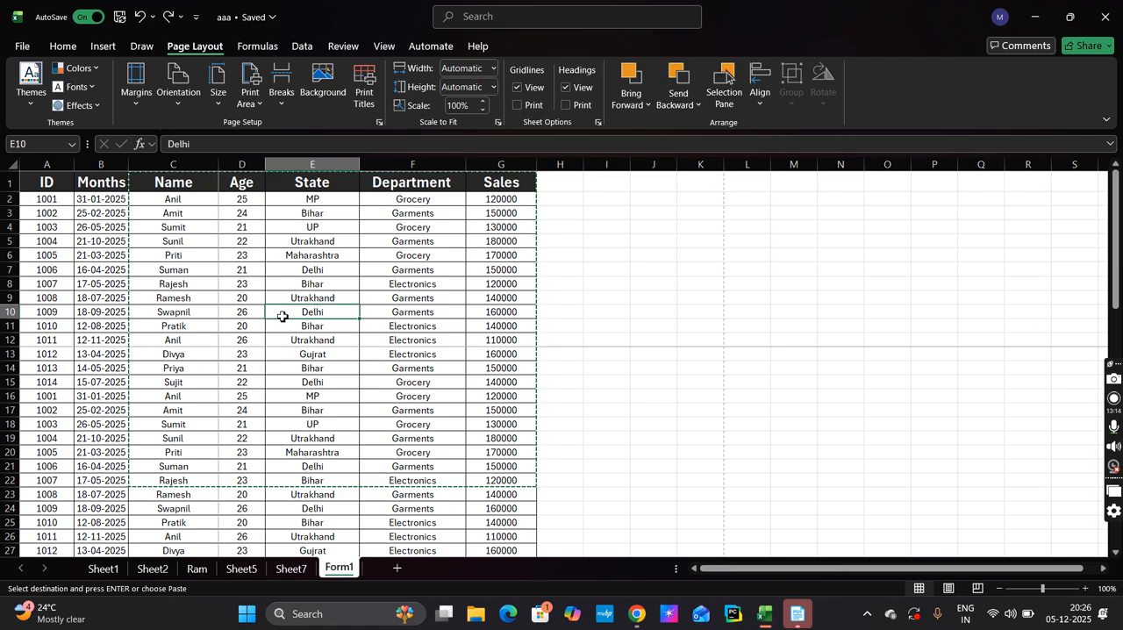
# Scale Form1's printout to fit a width of 1 page and a height of 1 page
pyautogui.scroll(-20, 282, 316)
pyautogui.scroll(20, 283, 316)
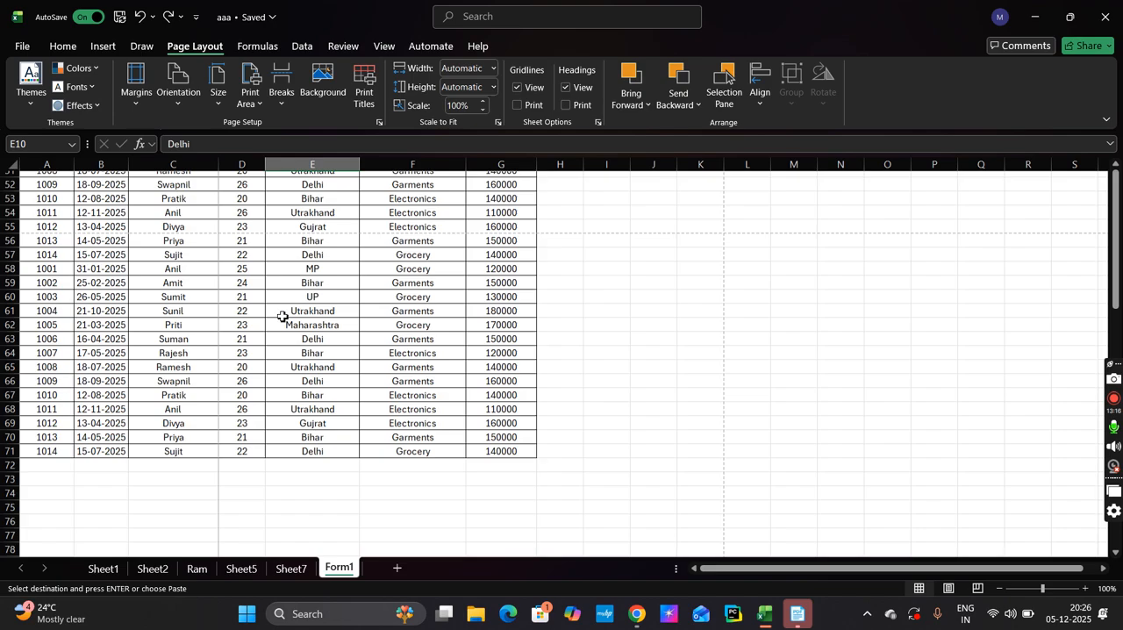
pyautogui.scroll(-15, 283, 316)
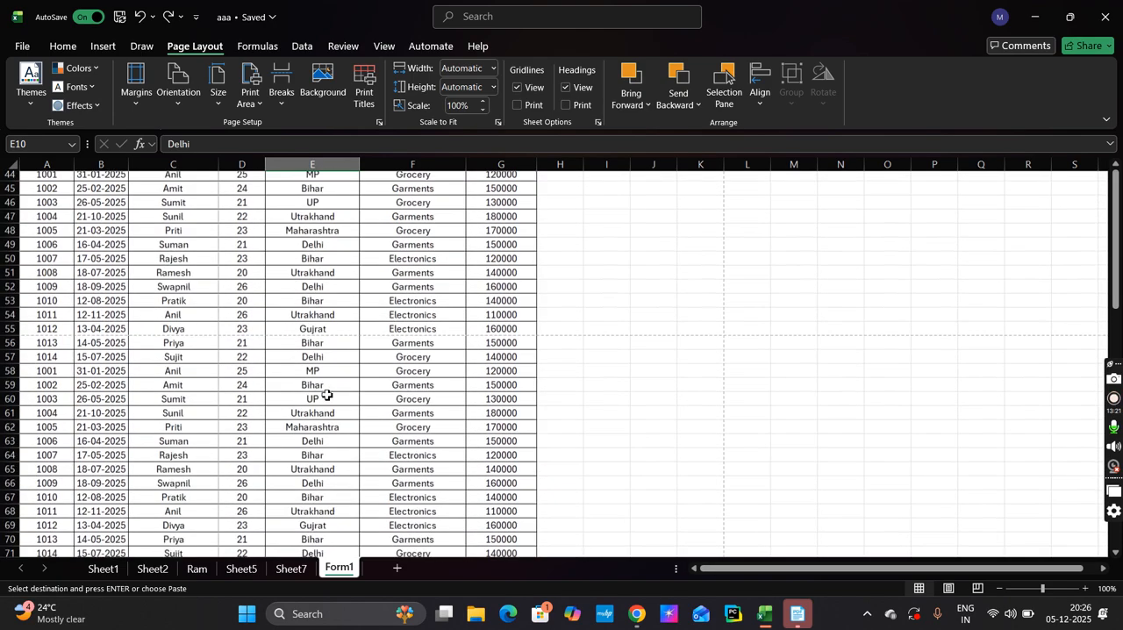
pyautogui.scroll(-4, 298, 457)
pyautogui.scroll(19, 297, 457)
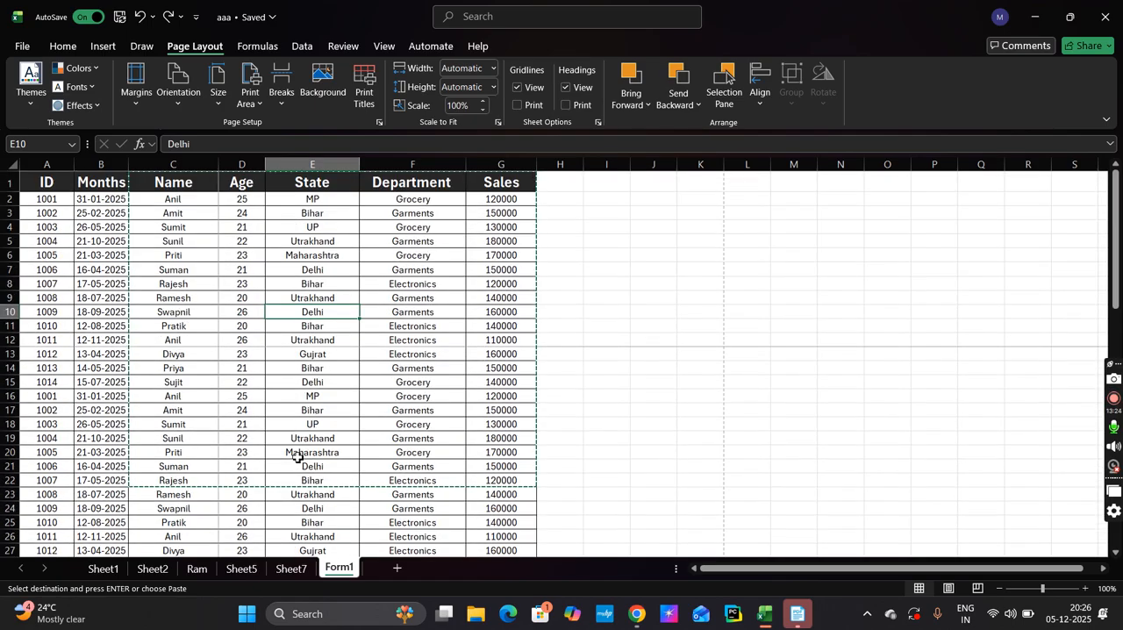
pyautogui.click(492, 67)
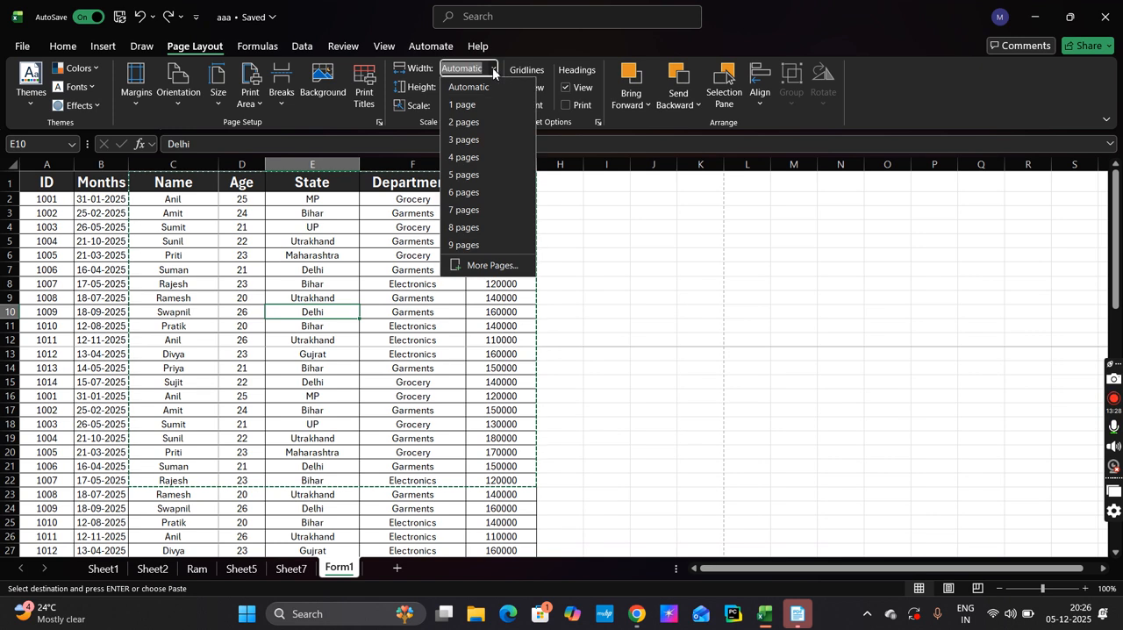
pyautogui.click(481, 106)
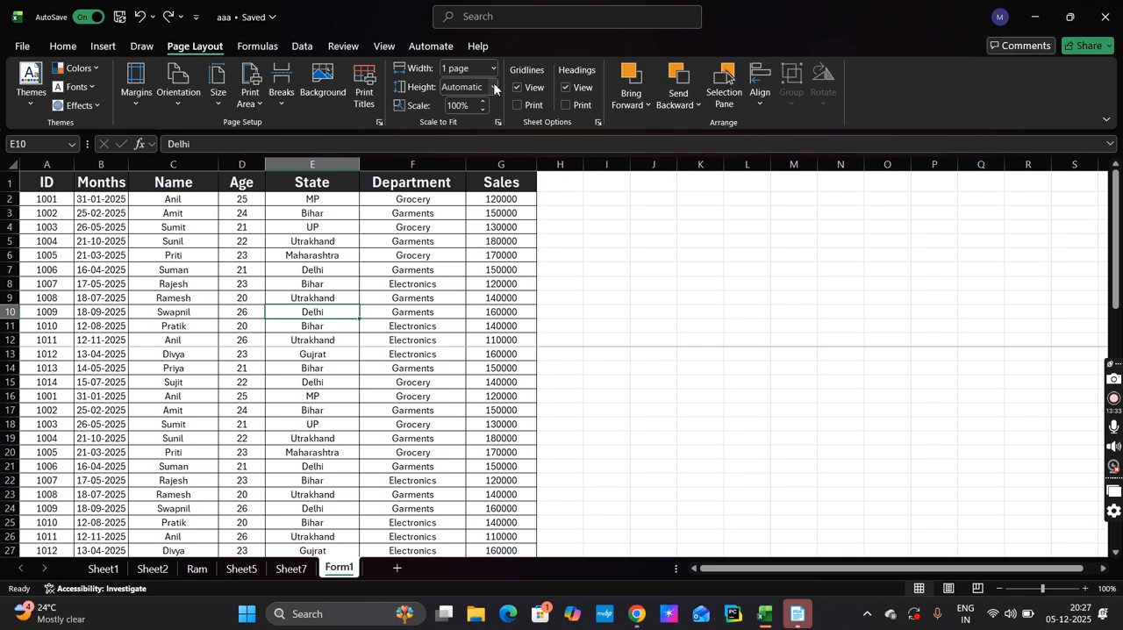
pyautogui.click(494, 86)
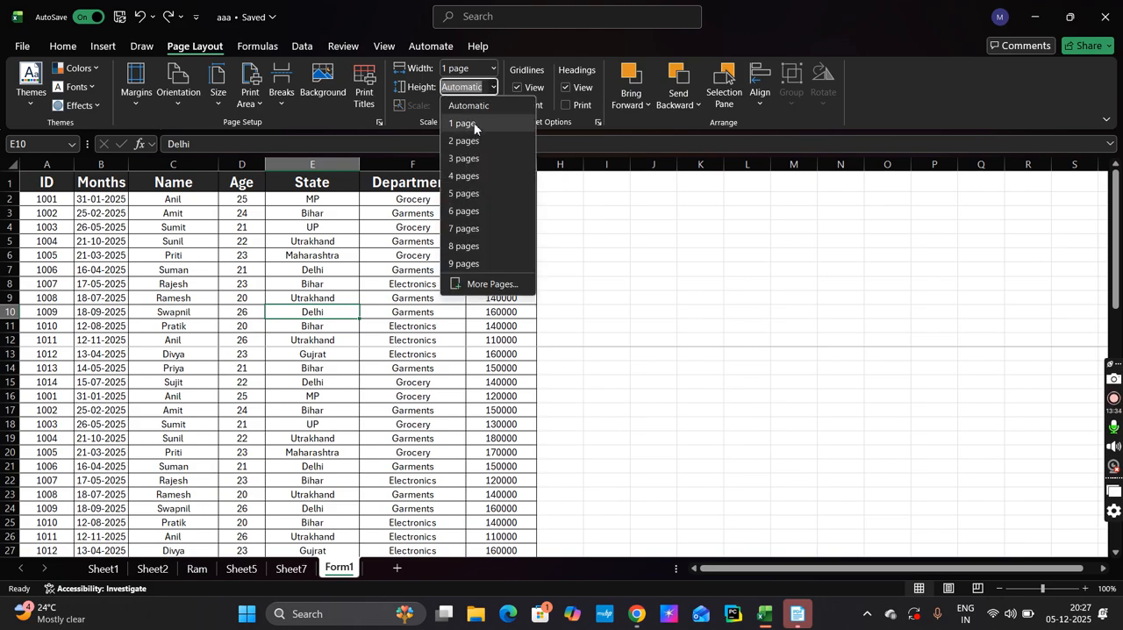
pyautogui.click(477, 124)
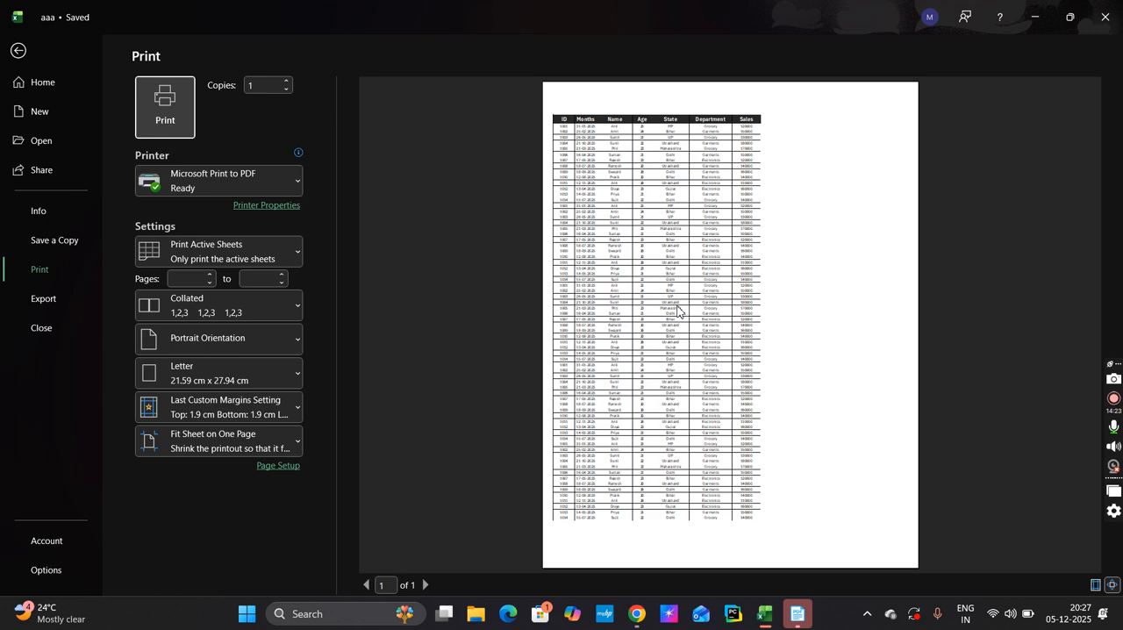
# Leave the print preview and set both the scaling width and height back to Automatic
pyautogui.click(14, 51)
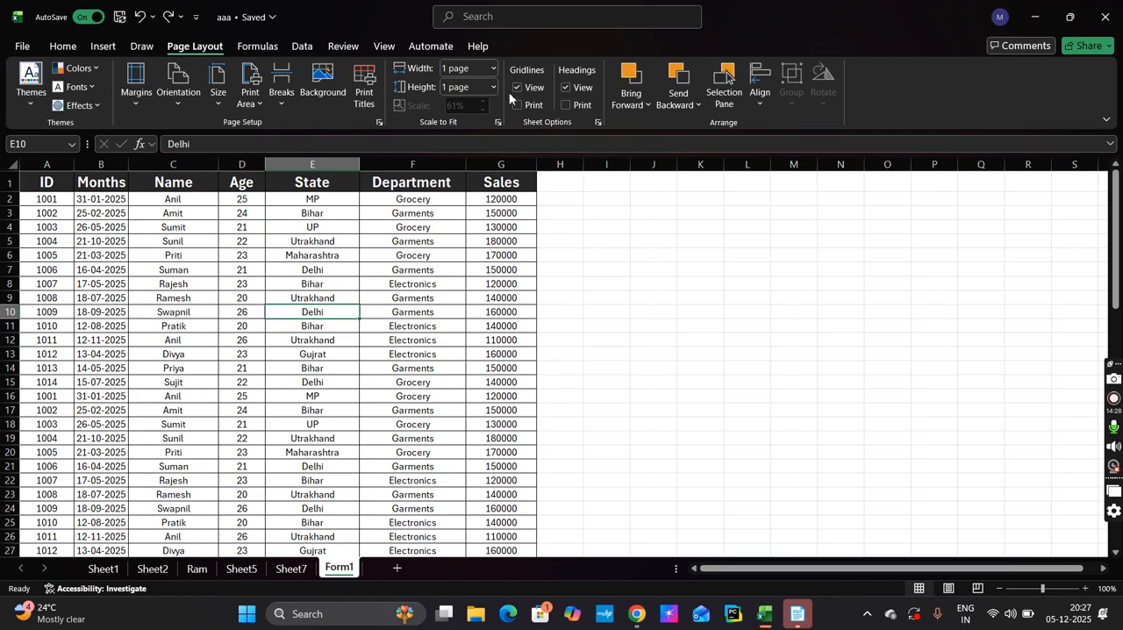
pyautogui.click(493, 67)
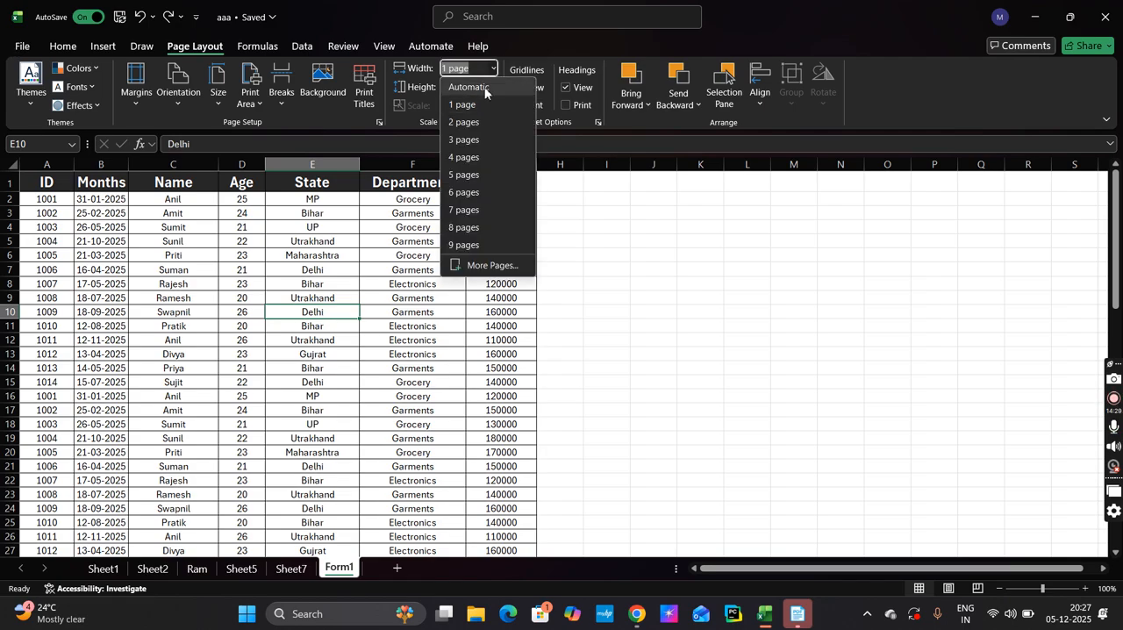
pyautogui.click(481, 90)
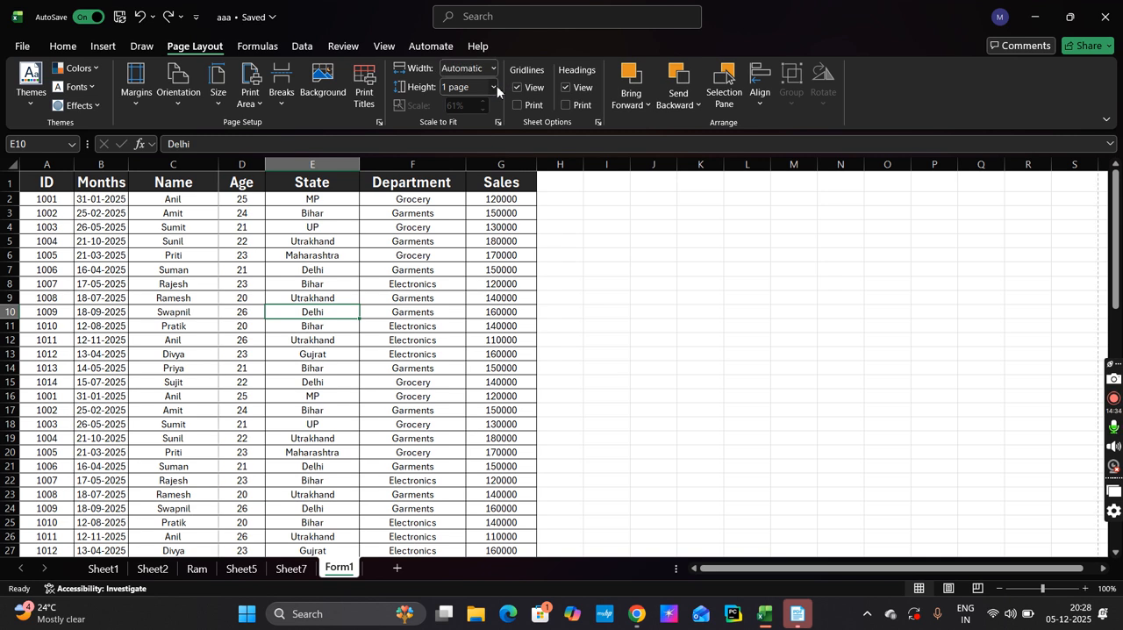
pyautogui.click(494, 86)
pyautogui.click(477, 104)
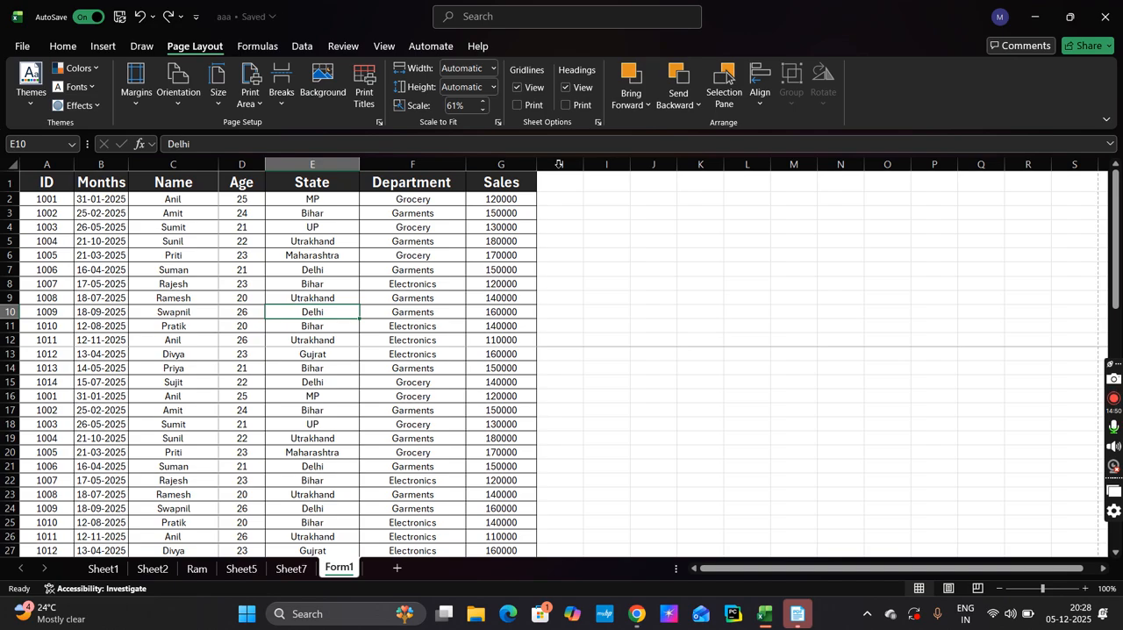
# Hide the gridlines on Form1, look over the data down to its last rows, and show the gridlines again
pyautogui.click(516, 88)
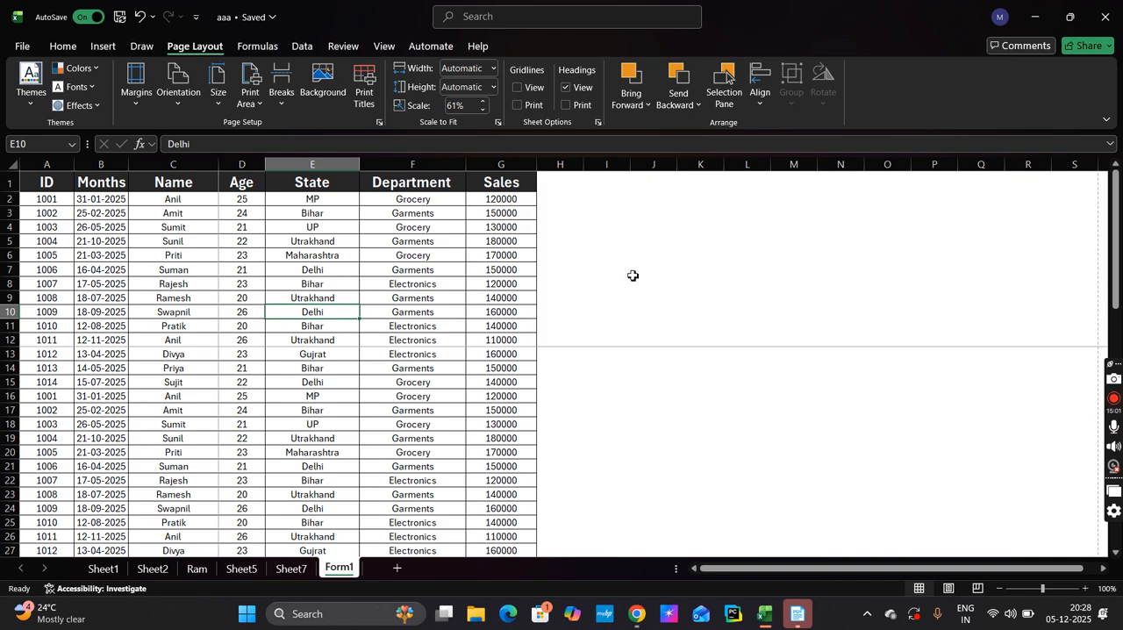
pyautogui.scroll(-15, 271, 376)
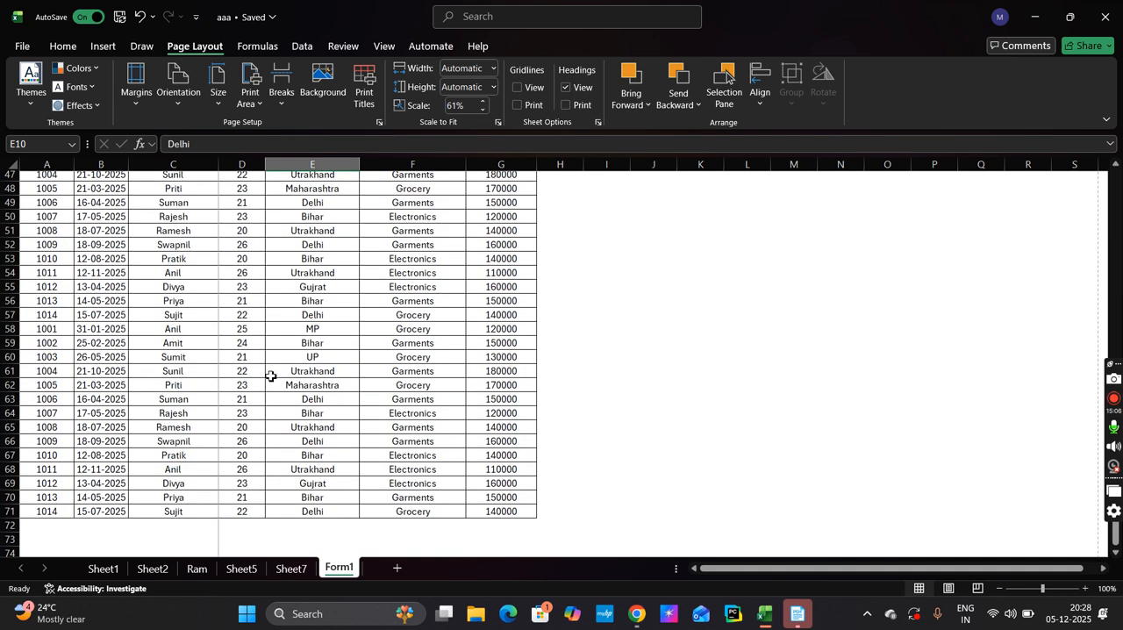
pyautogui.scroll(15, 271, 376)
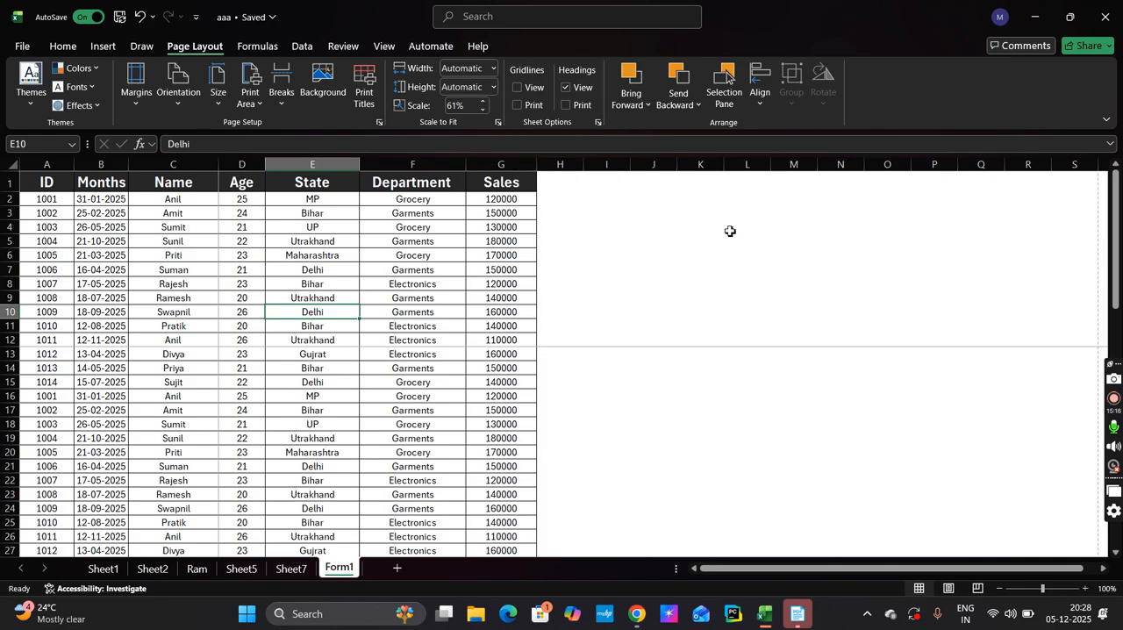
pyautogui.click(516, 87)
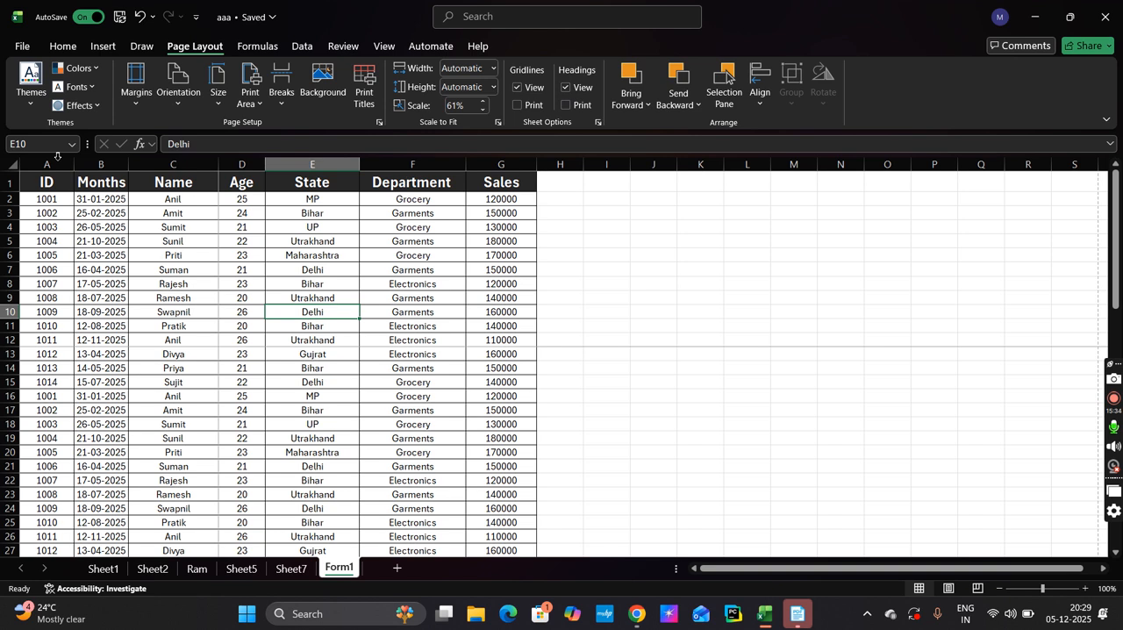
# Hide the row and column headings, show them again, and select the empty cell I10
pyautogui.click(565, 87)
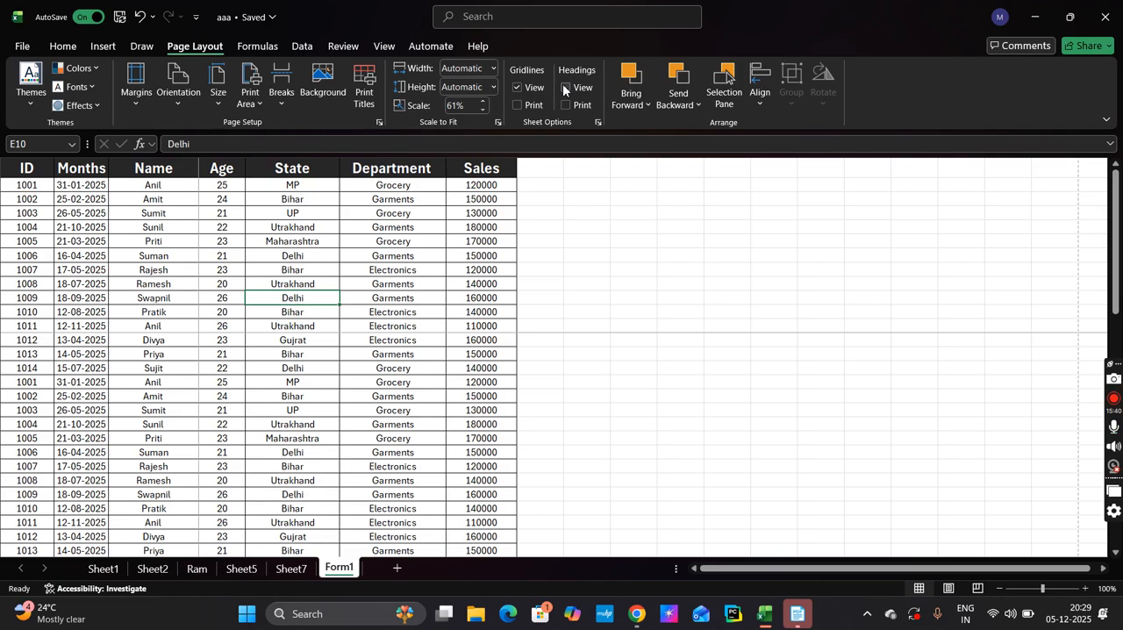
pyautogui.click(563, 84)
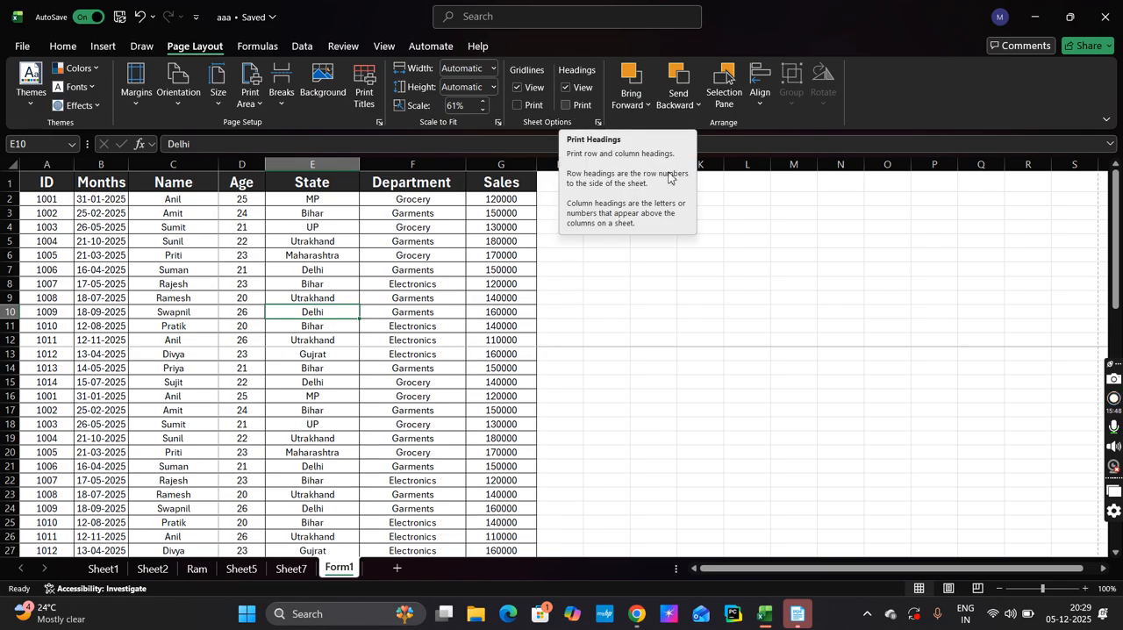
pyautogui.moveTo(671, 324); pyautogui.dragTo(611, 308)
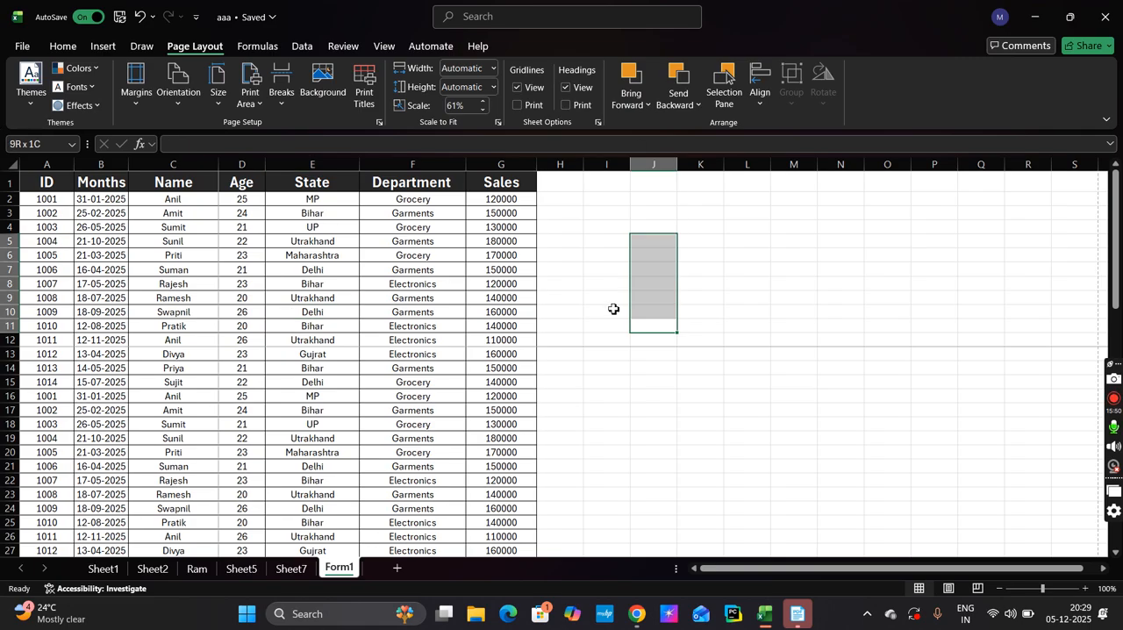
pyautogui.click(615, 308)
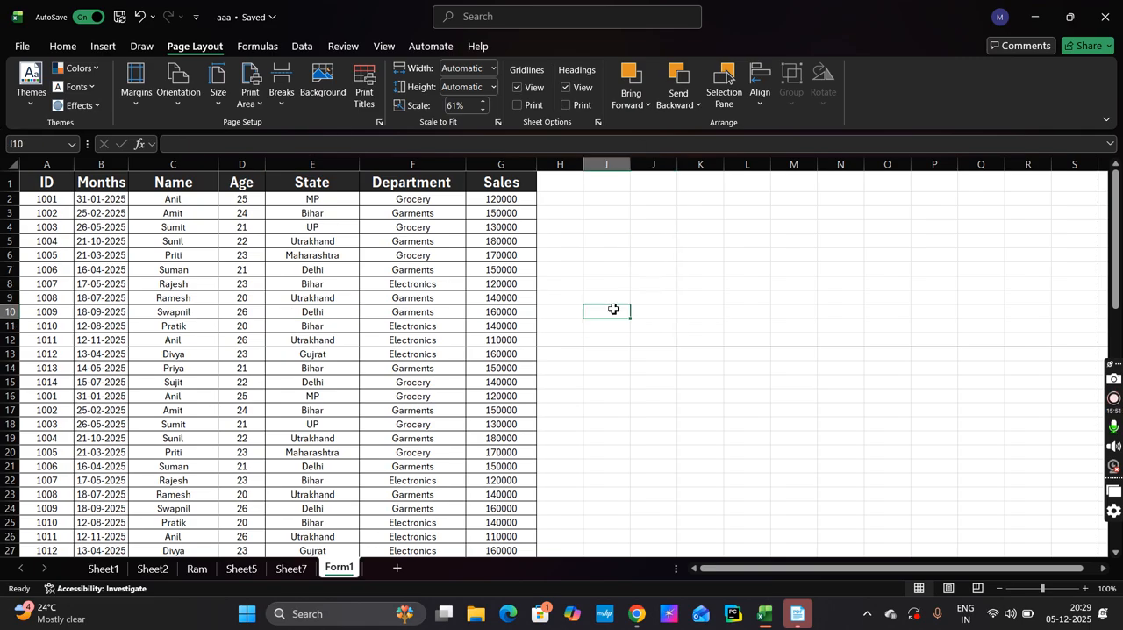
# Draw a rectangle about 5.1 cm high and 7.5 cm wide beside the table, covering roughly cells I10 to M20
pyautogui.click(105, 49)
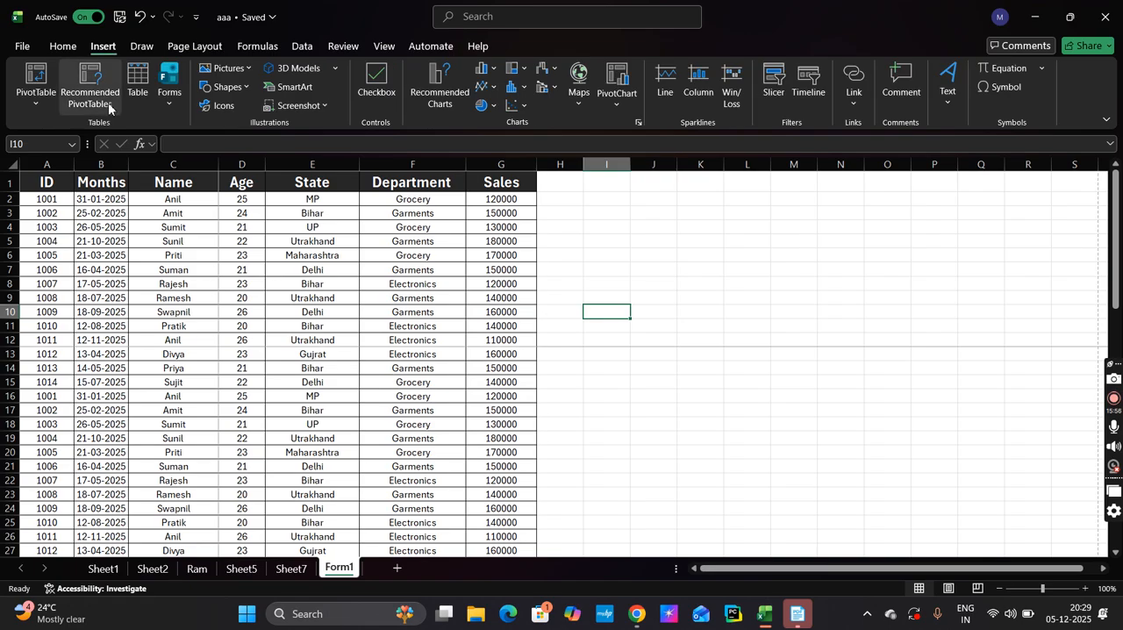
pyautogui.click(229, 87)
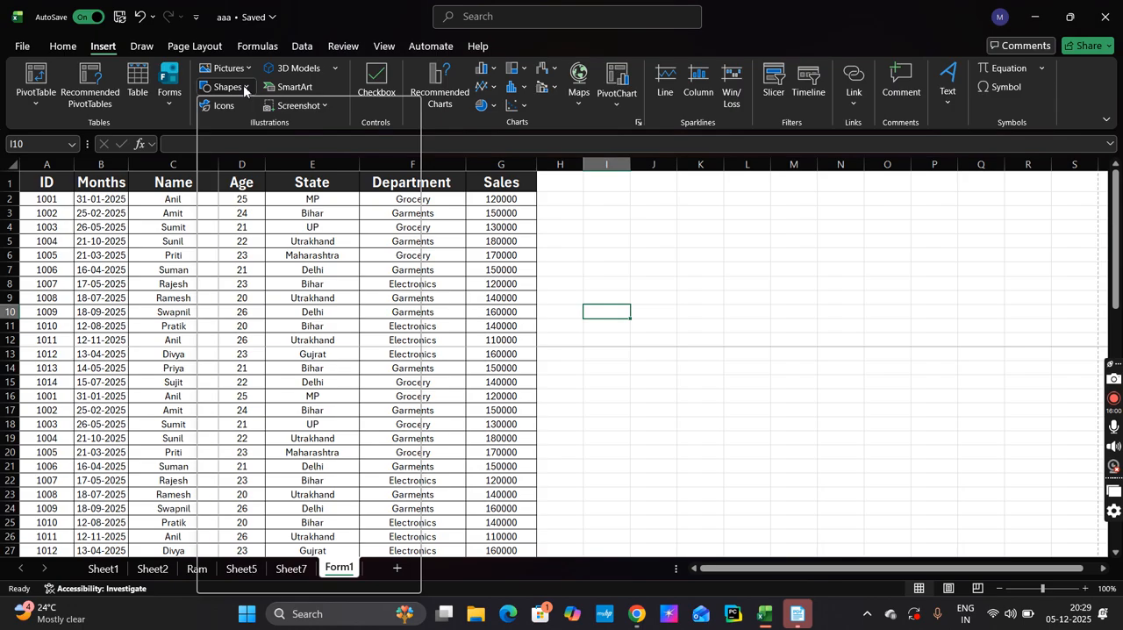
pyautogui.click(257, 128)
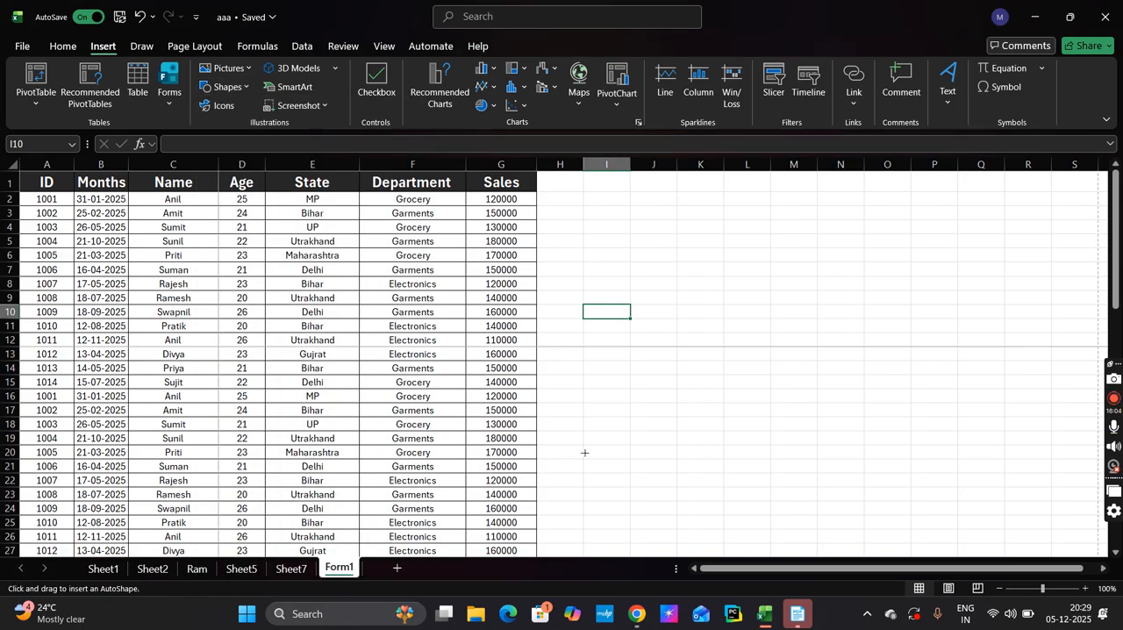
pyautogui.moveTo(584, 453); pyautogui.dragTo(793, 310)
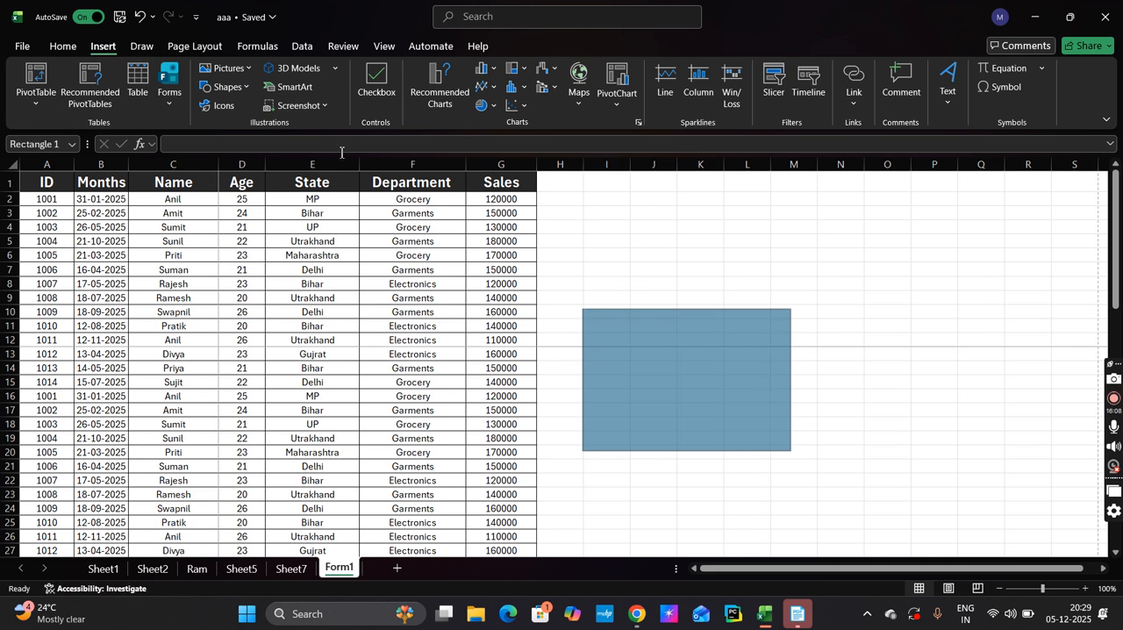
pyautogui.click(675, 508)
# Duplicate the blue rectangle, offset the copy diagonally downward so both overlap, and give the copy the black shape style
pyautogui.click(686, 406)
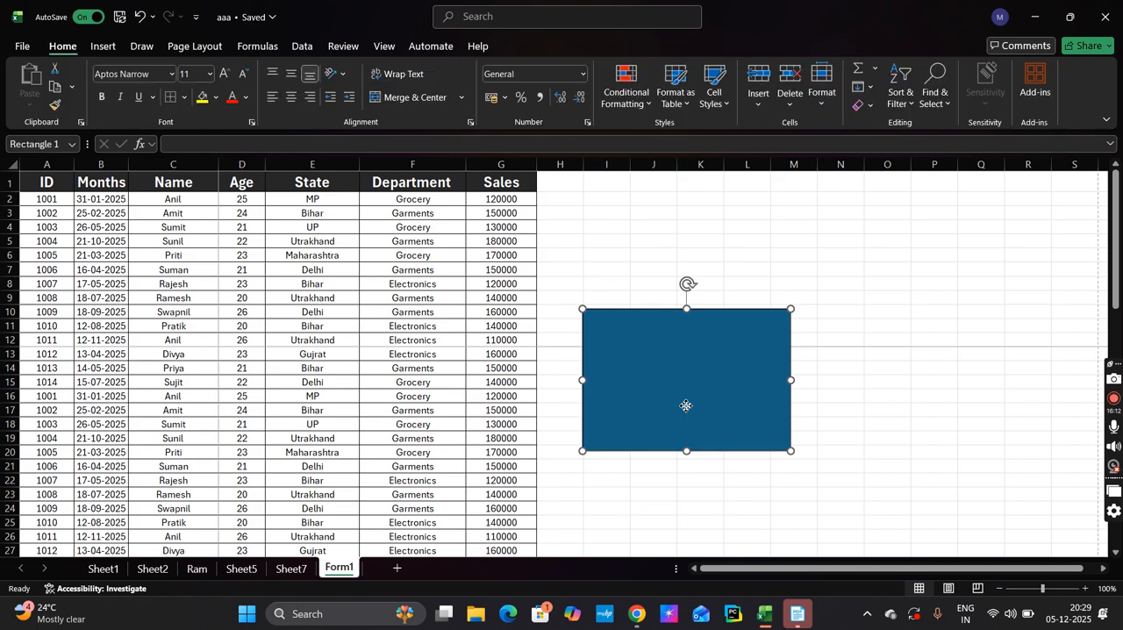
pyautogui.hotkey('ctrl', 'd')
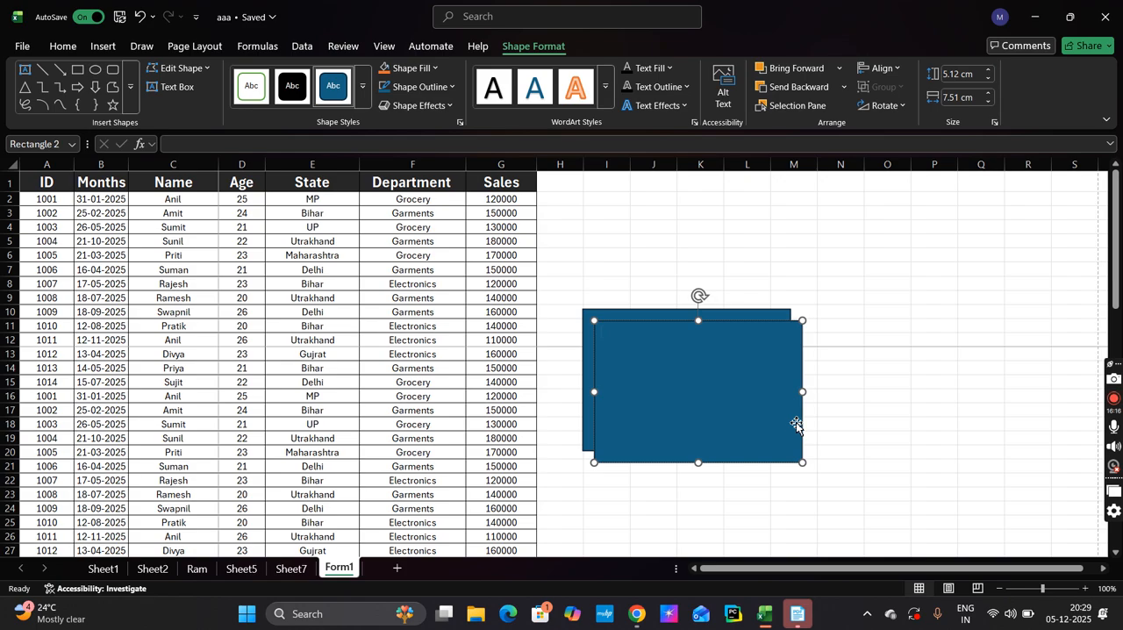
pyautogui.moveTo(757, 444); pyautogui.dragTo(797, 480)
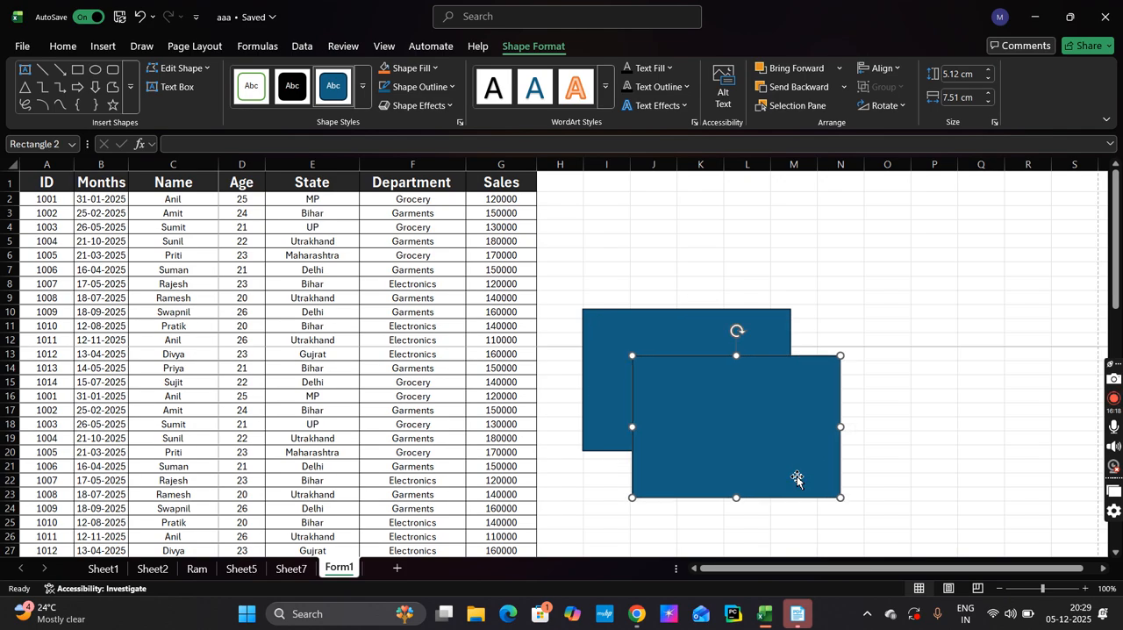
pyautogui.click(290, 85)
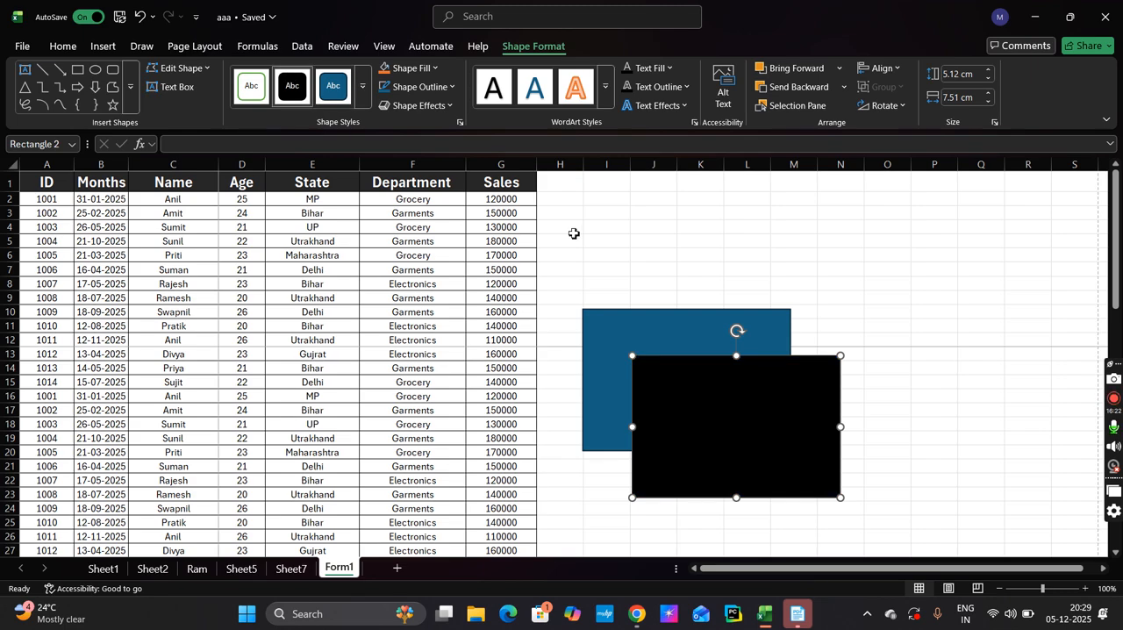
# Send the black rectangle backward behind the blue one and bring it forward again, twice
pyautogui.click(221, 46)
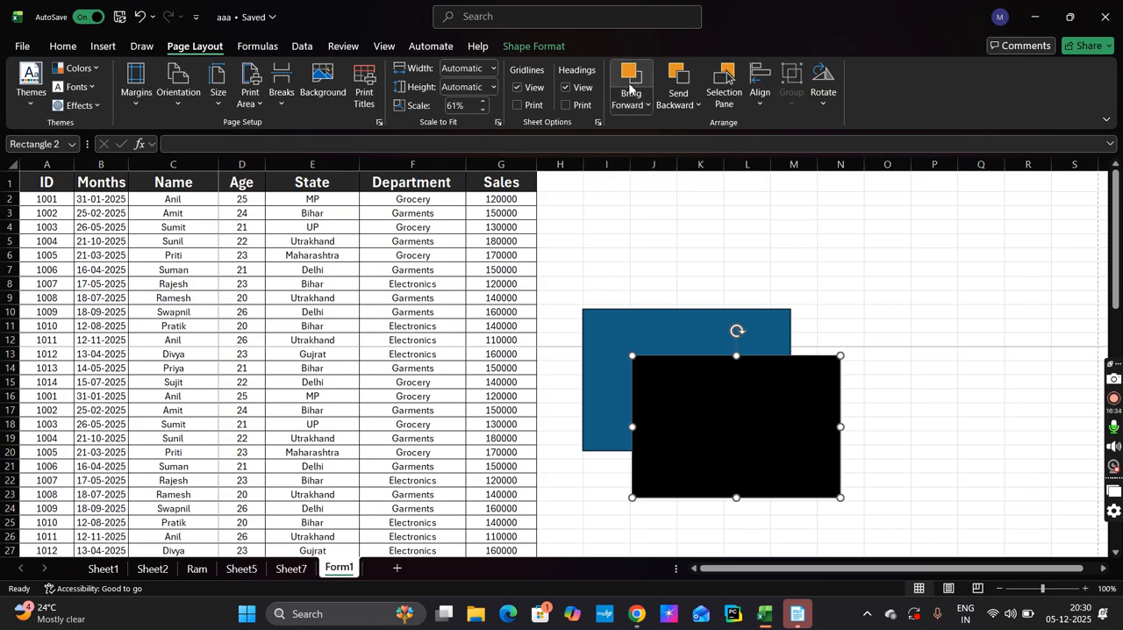
pyautogui.click(677, 77)
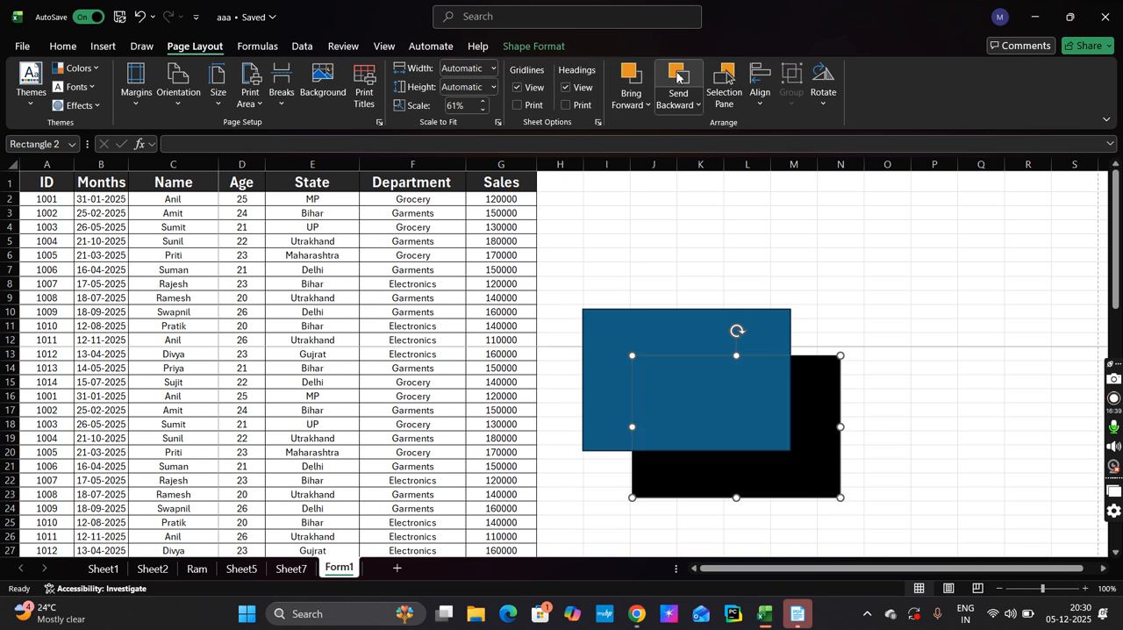
pyautogui.click(619, 91)
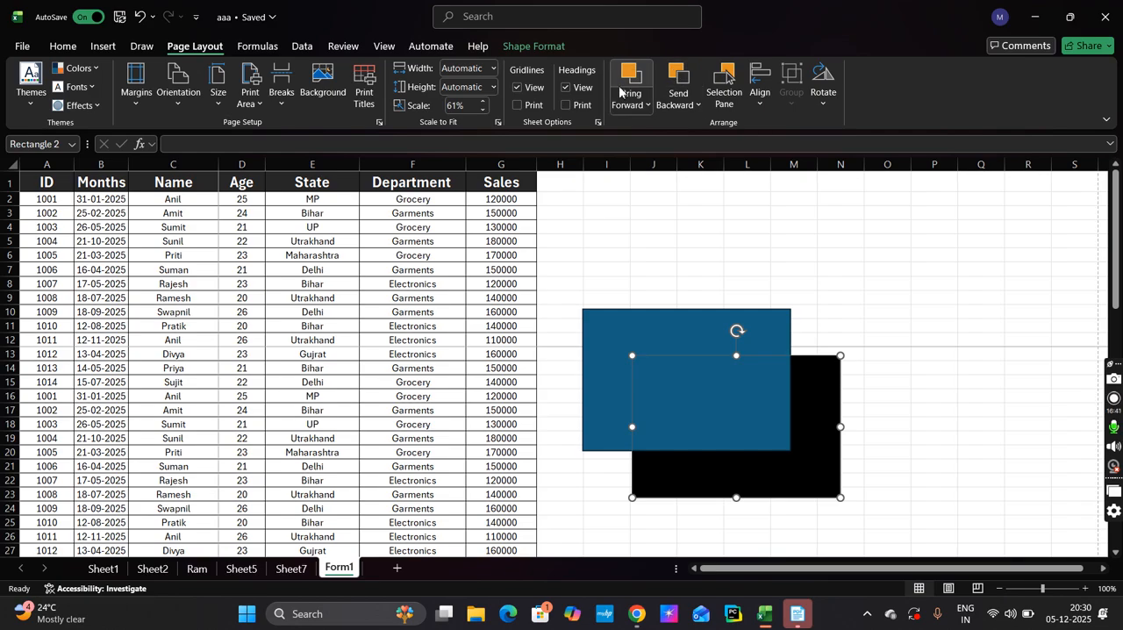
pyautogui.click(672, 79)
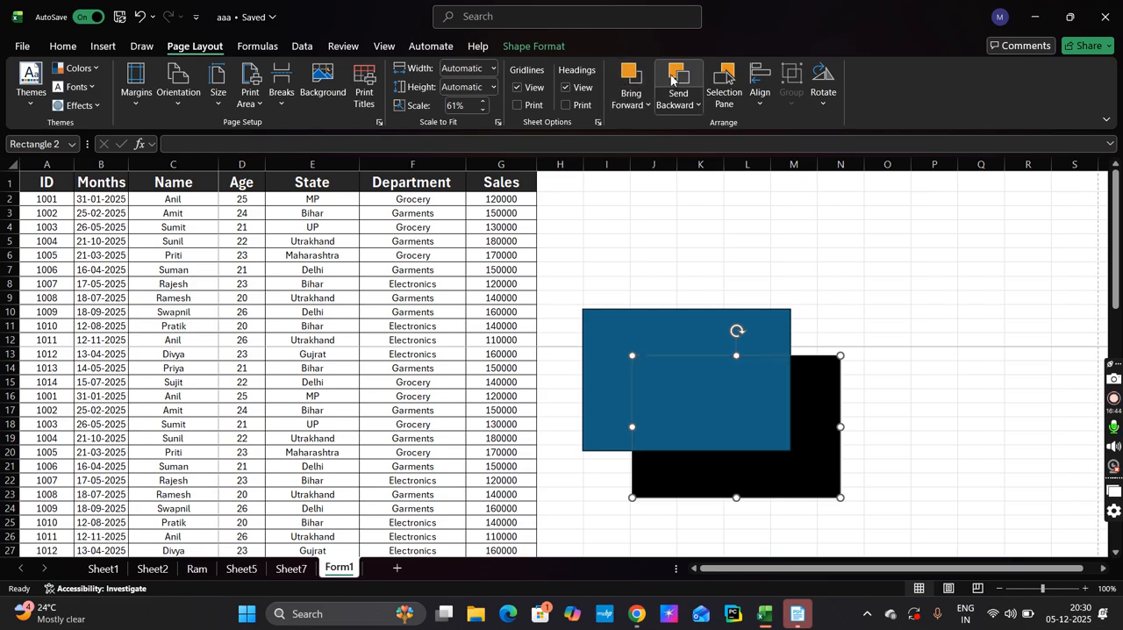
pyautogui.click(622, 98)
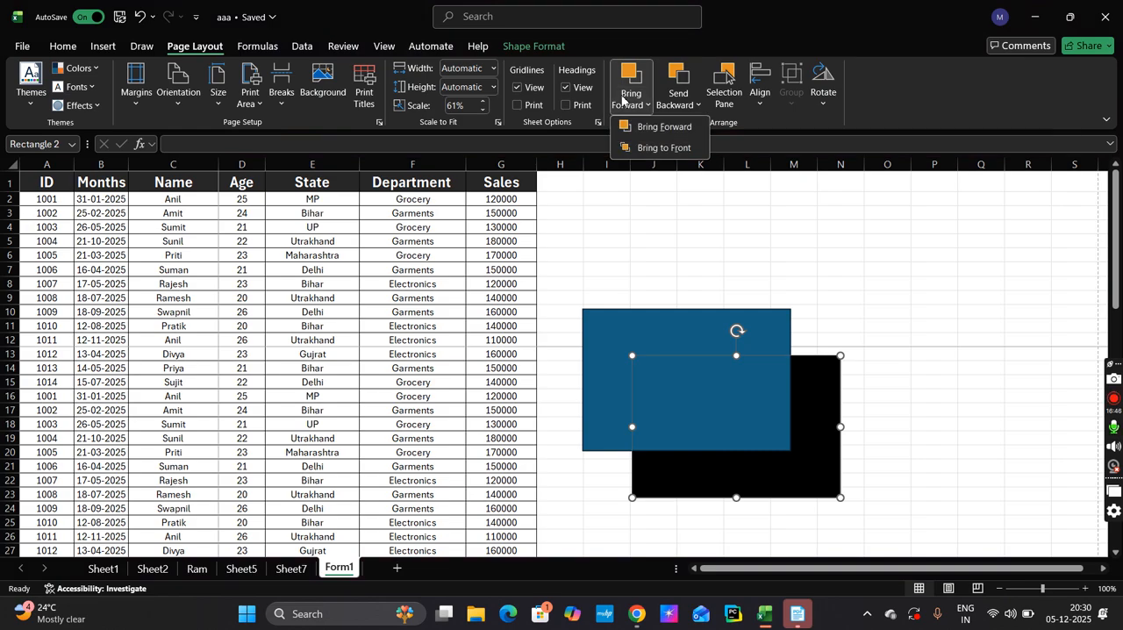
pyautogui.click(633, 80)
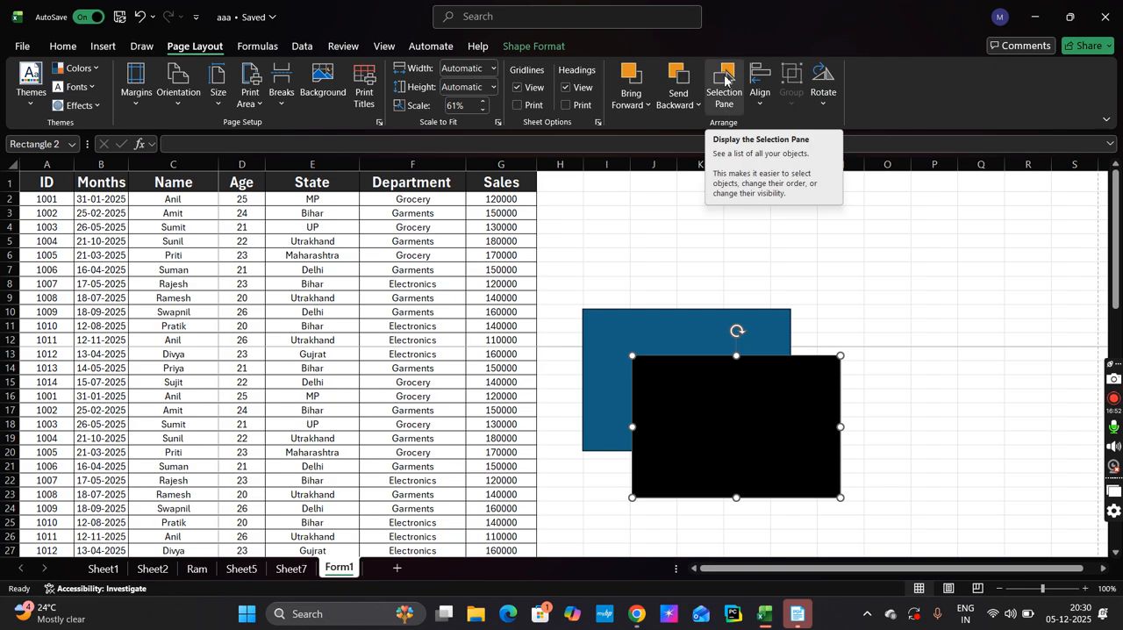
# Display the Selection Pane, select both rectangles, and move them together so the blue one starts near cell H8
pyautogui.click(725, 79)
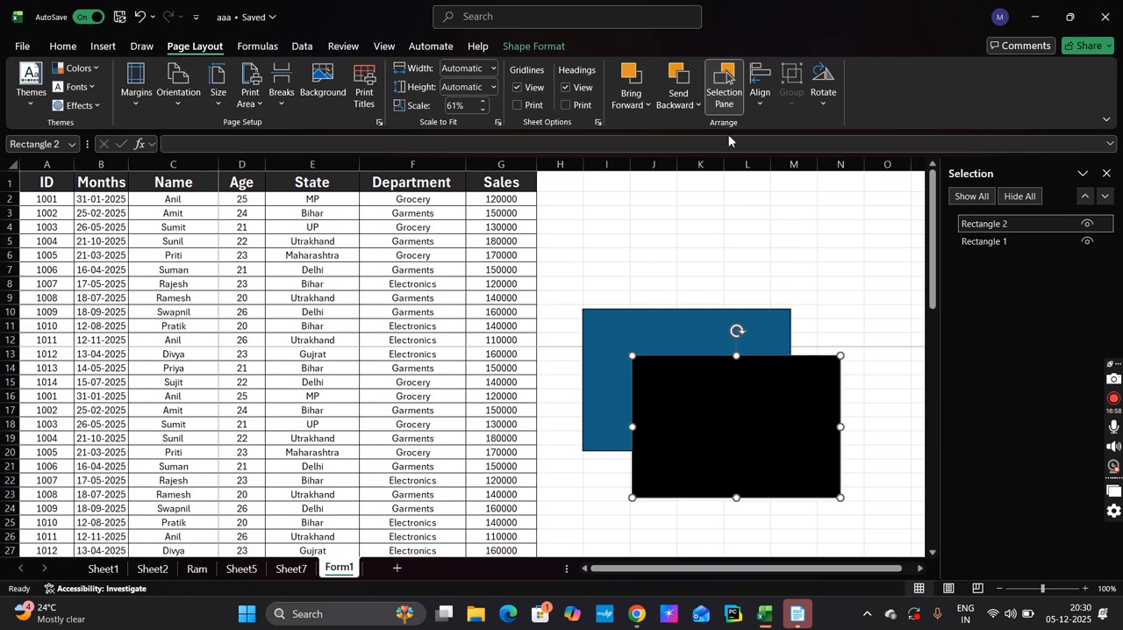
pyautogui.click(656, 332)
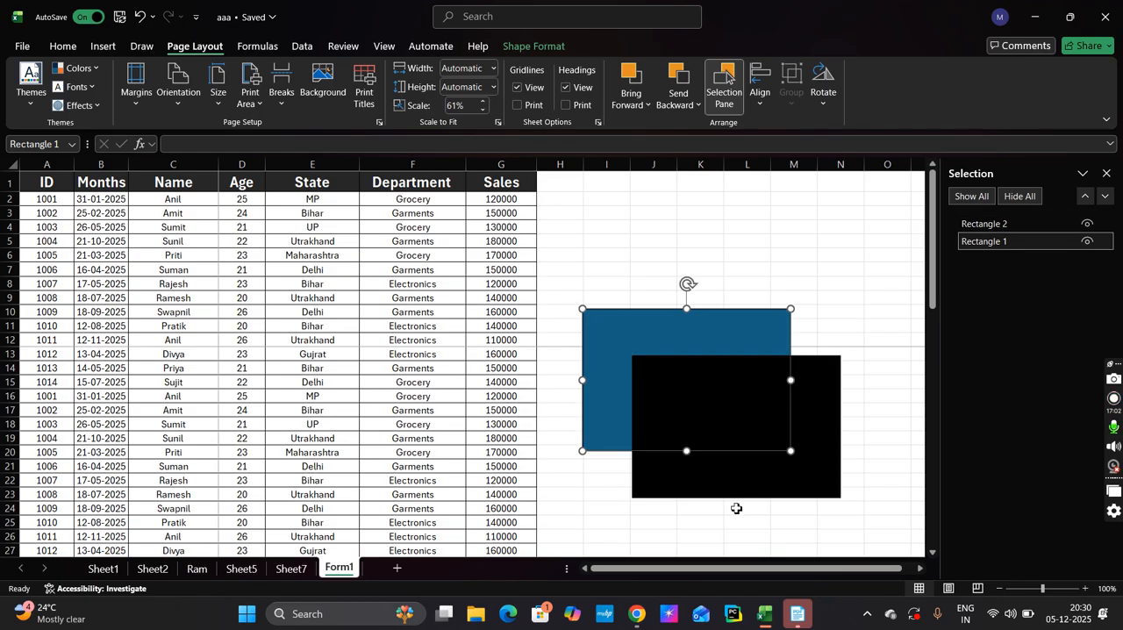
pyautogui.keyDown('shift'); pyautogui.click(707, 495); pyautogui.keyUp('shift')
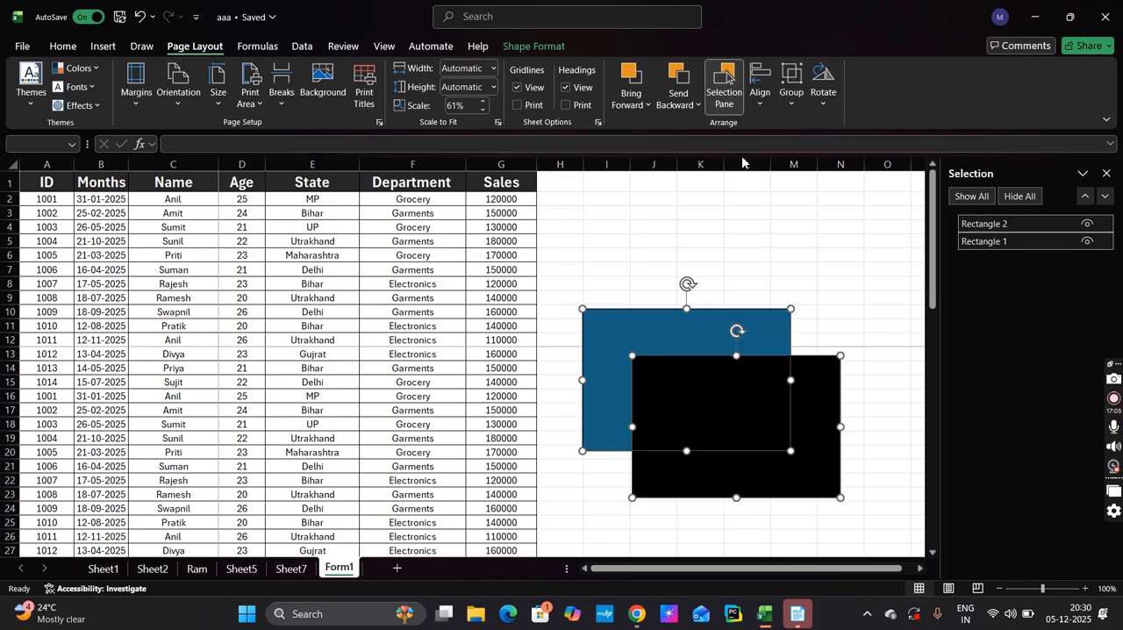
pyautogui.click(789, 88)
pyautogui.click(710, 394)
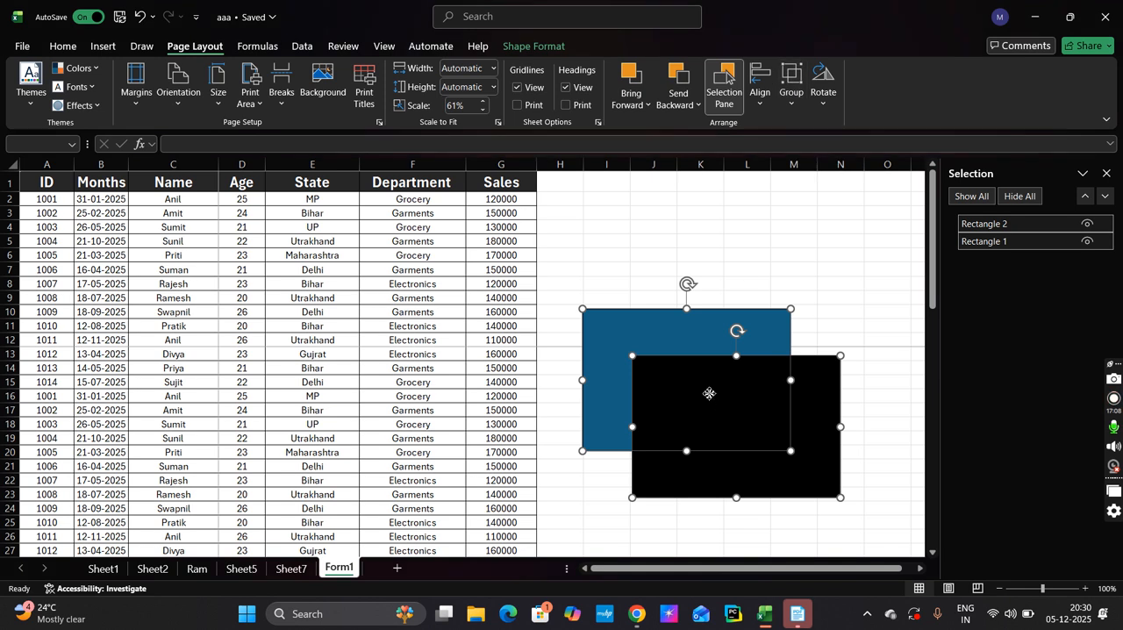
pyautogui.moveTo(710, 394); pyautogui.dragTo(687, 361)
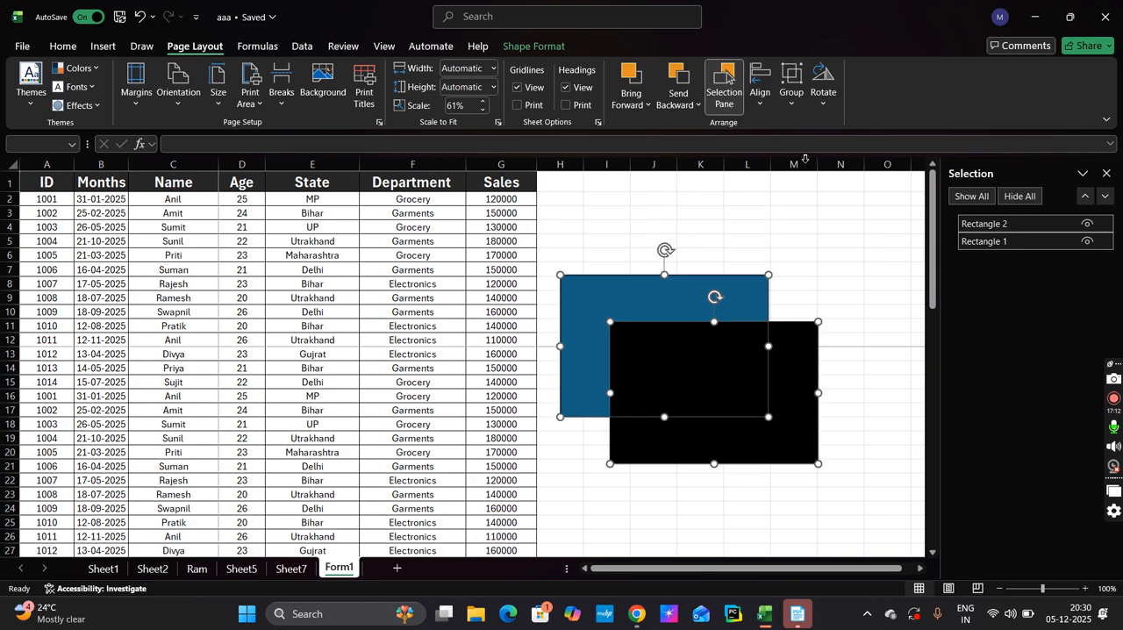